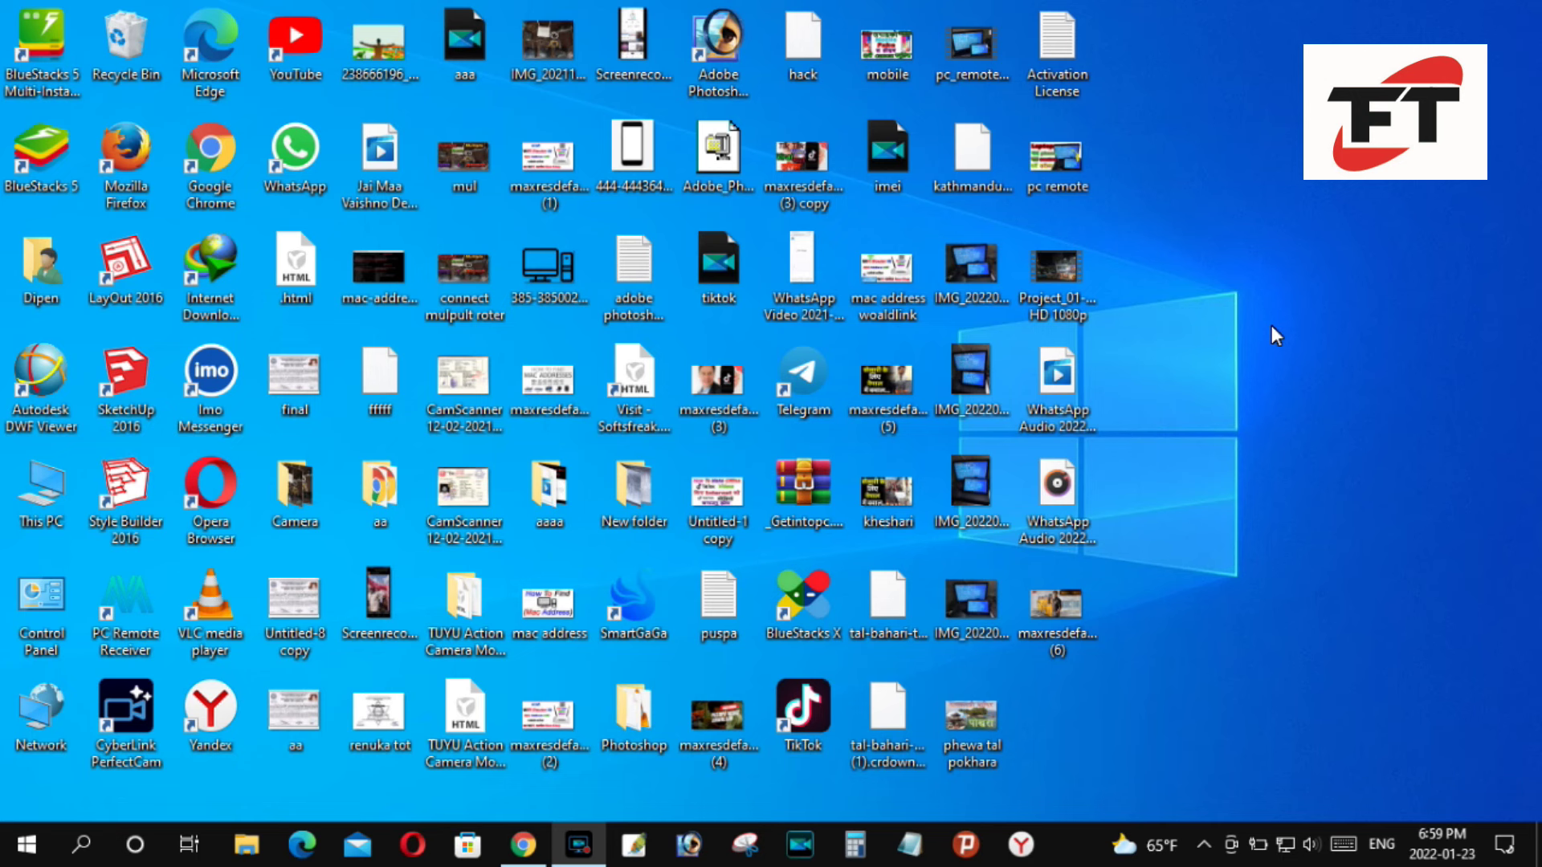
- Switch to Chrome and bring up the DLsLink account registration form
click(521, 845)
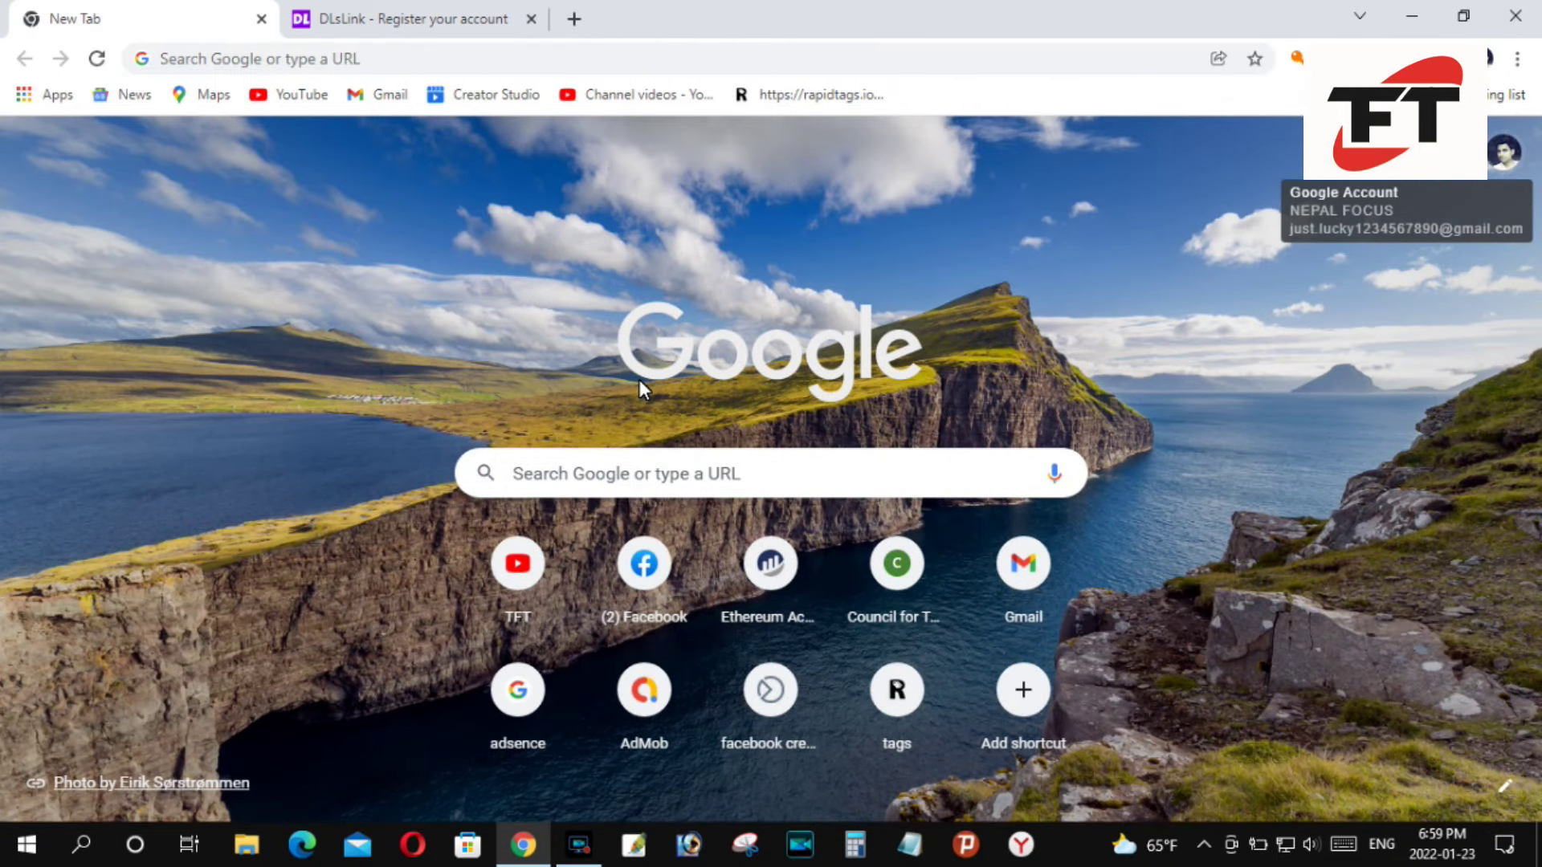
click(392, 32)
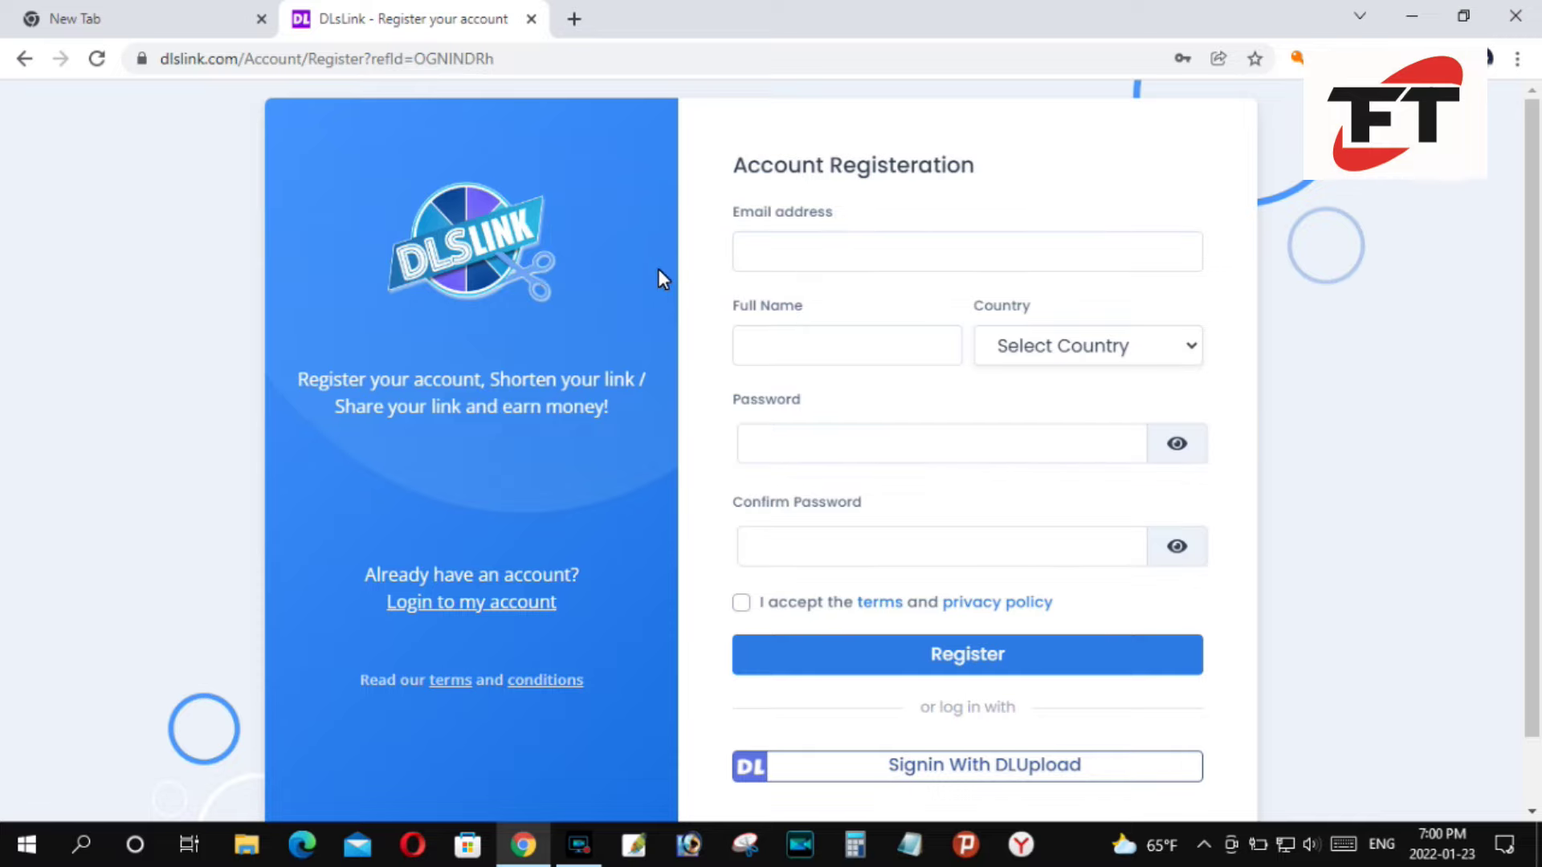
scroll(618, 360, down, 1)
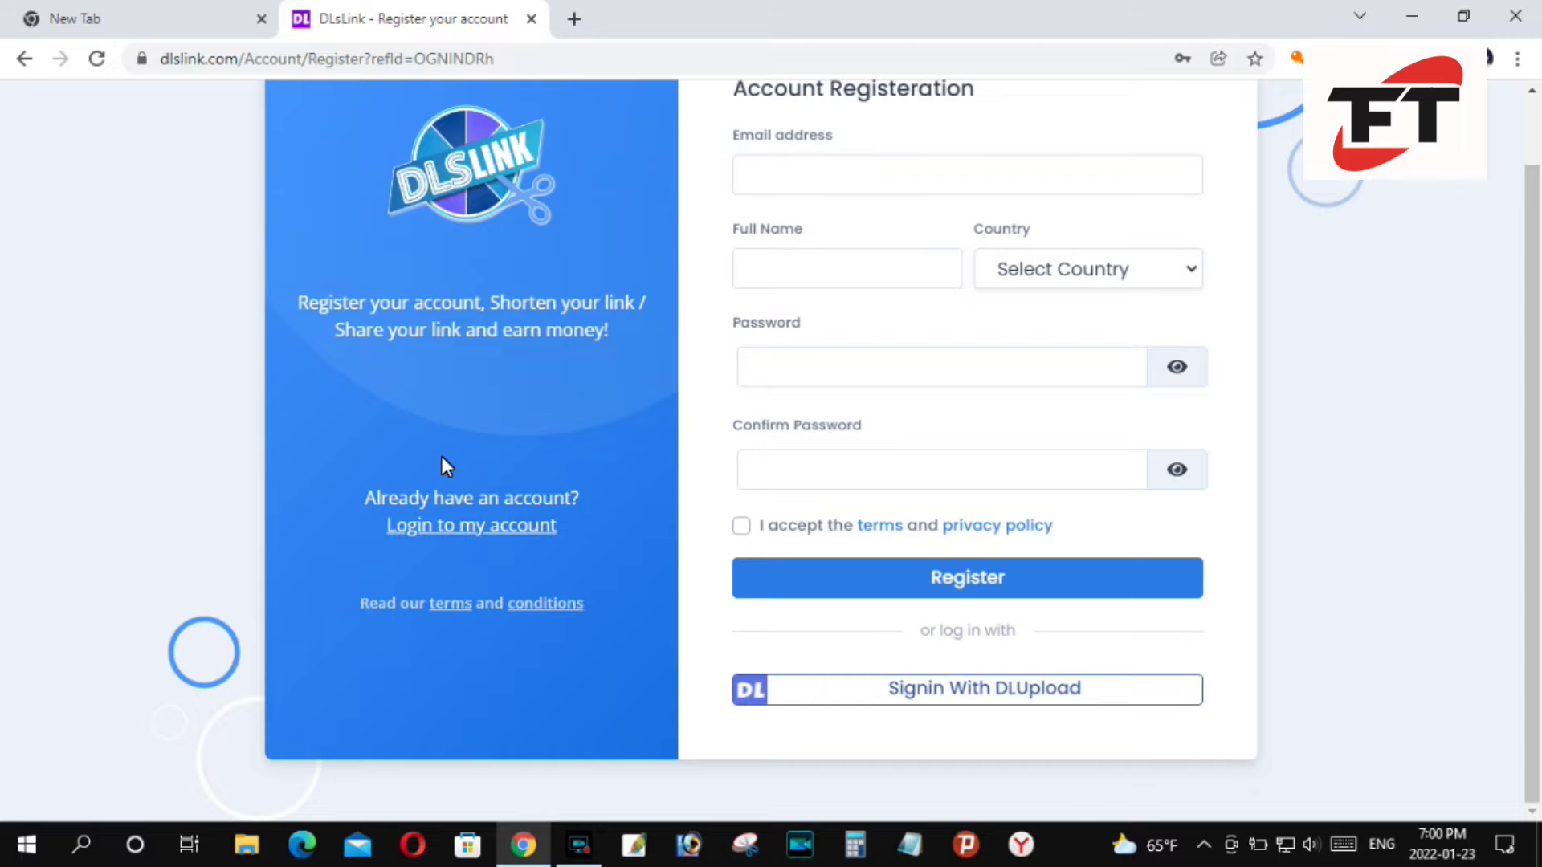
scroll(870, 506, up, 1)
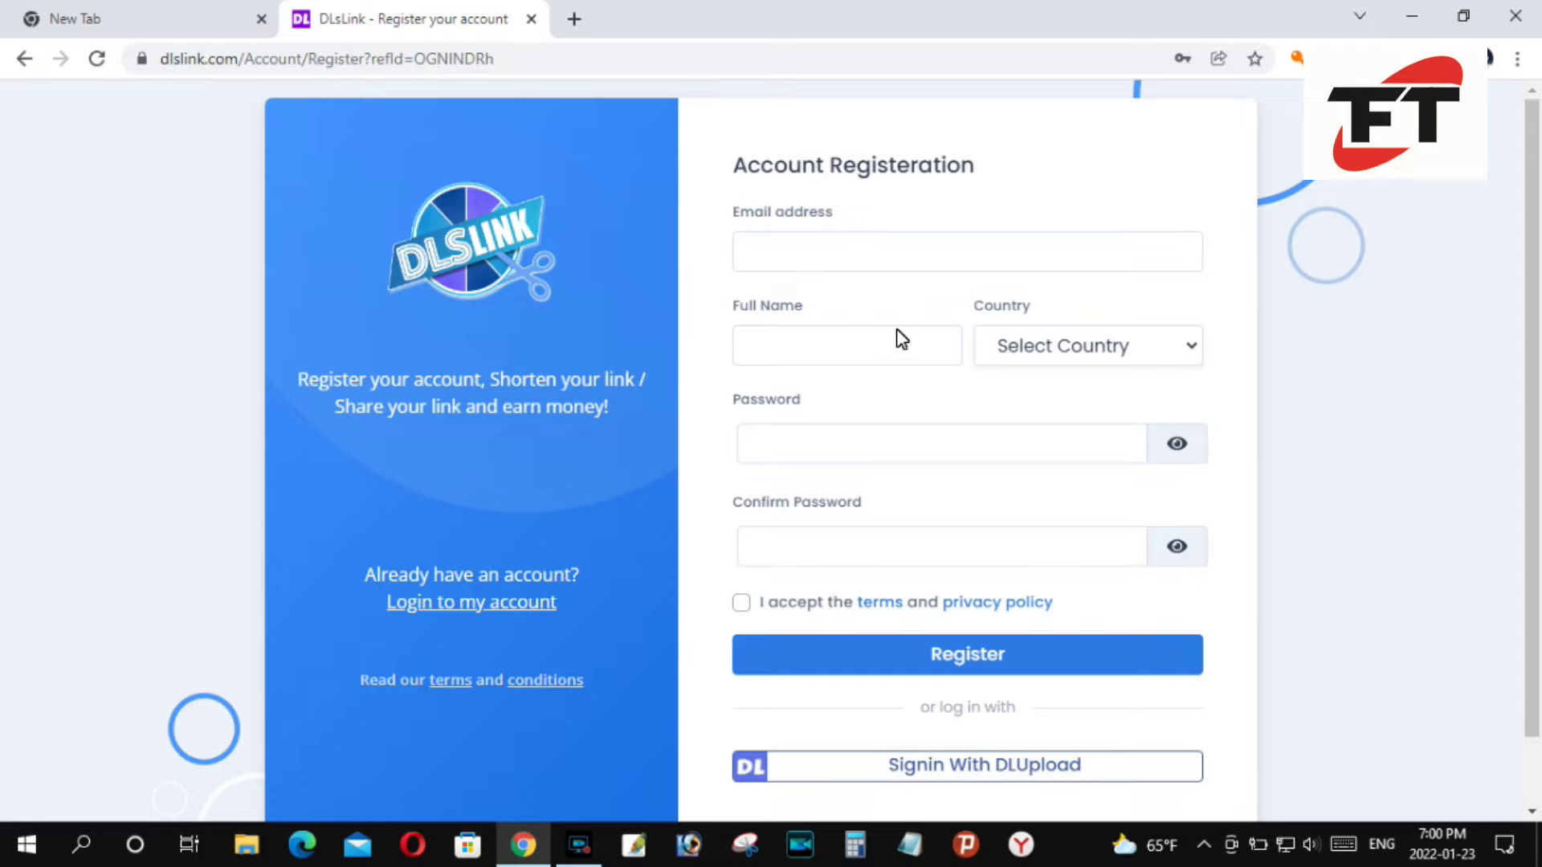
click(455, 604)
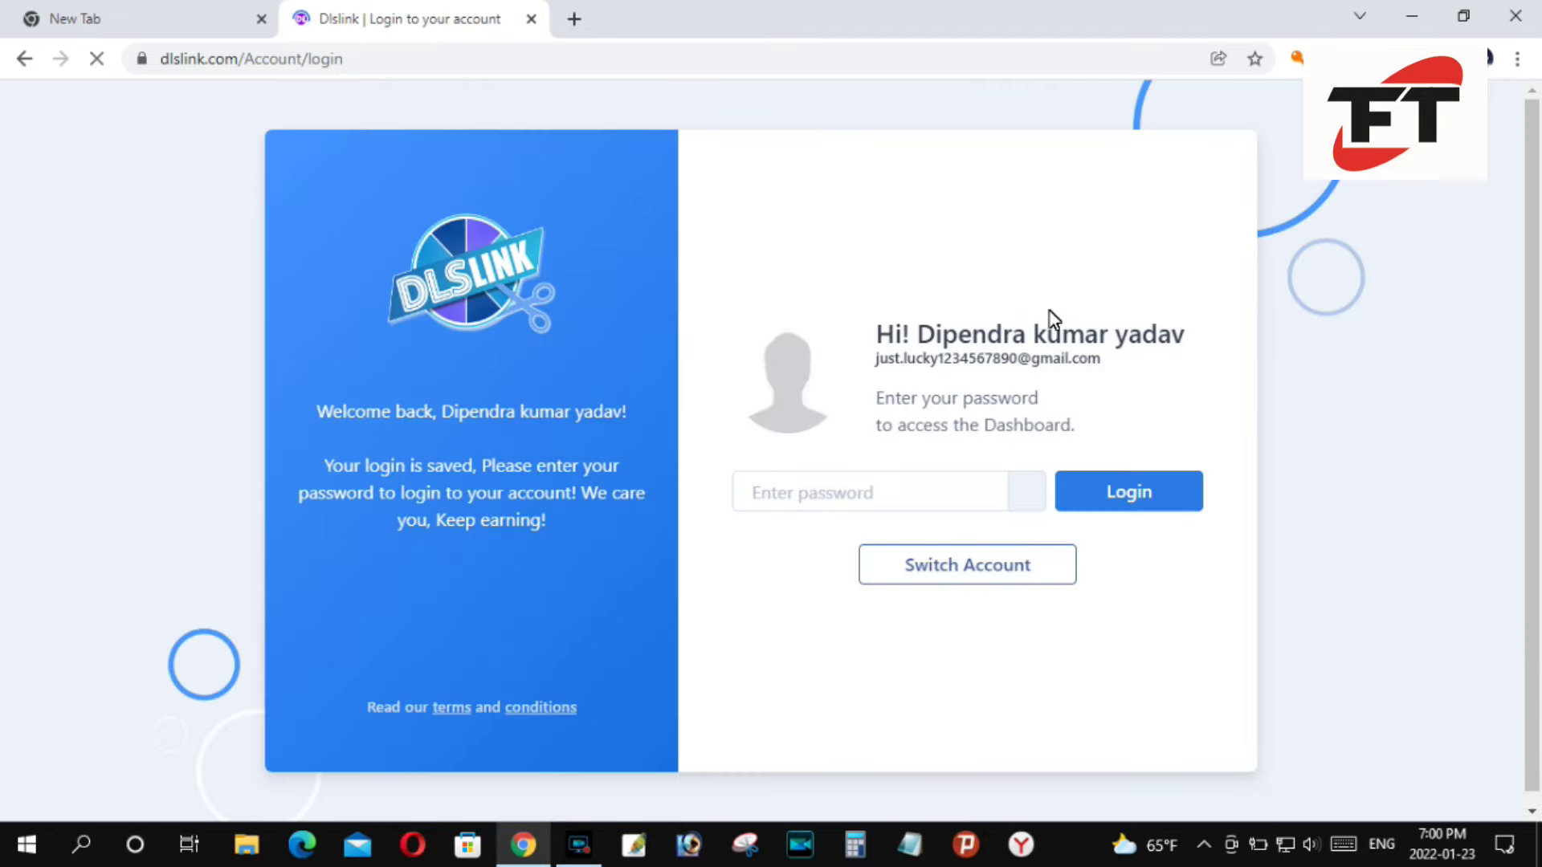
click(25, 60)
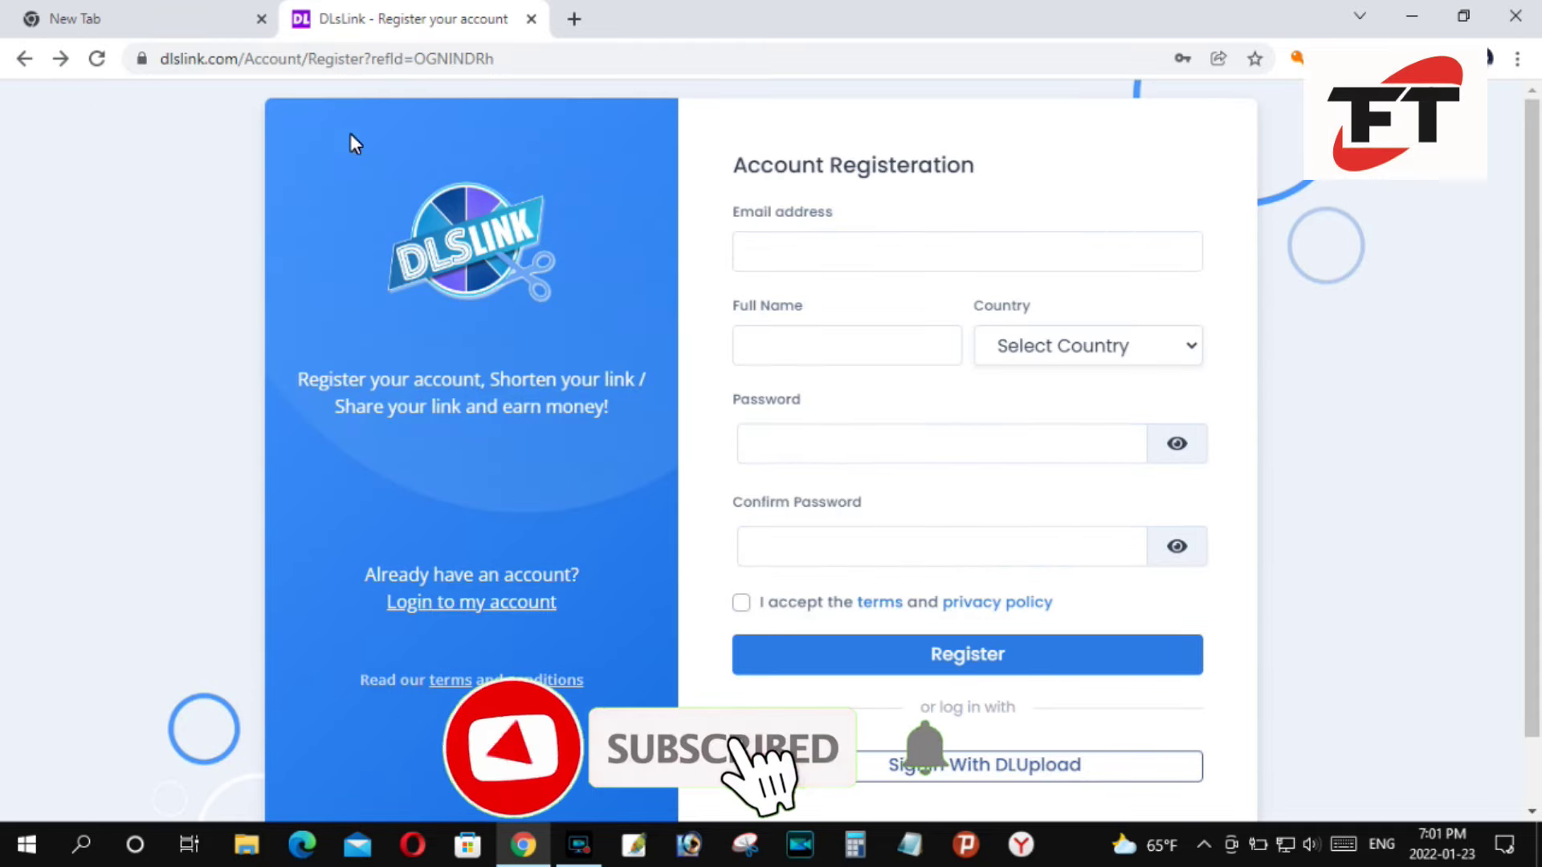
- Fill in the registration email address and copy the part before the @ sign into the full name field
click(773, 251)
click(803, 293)
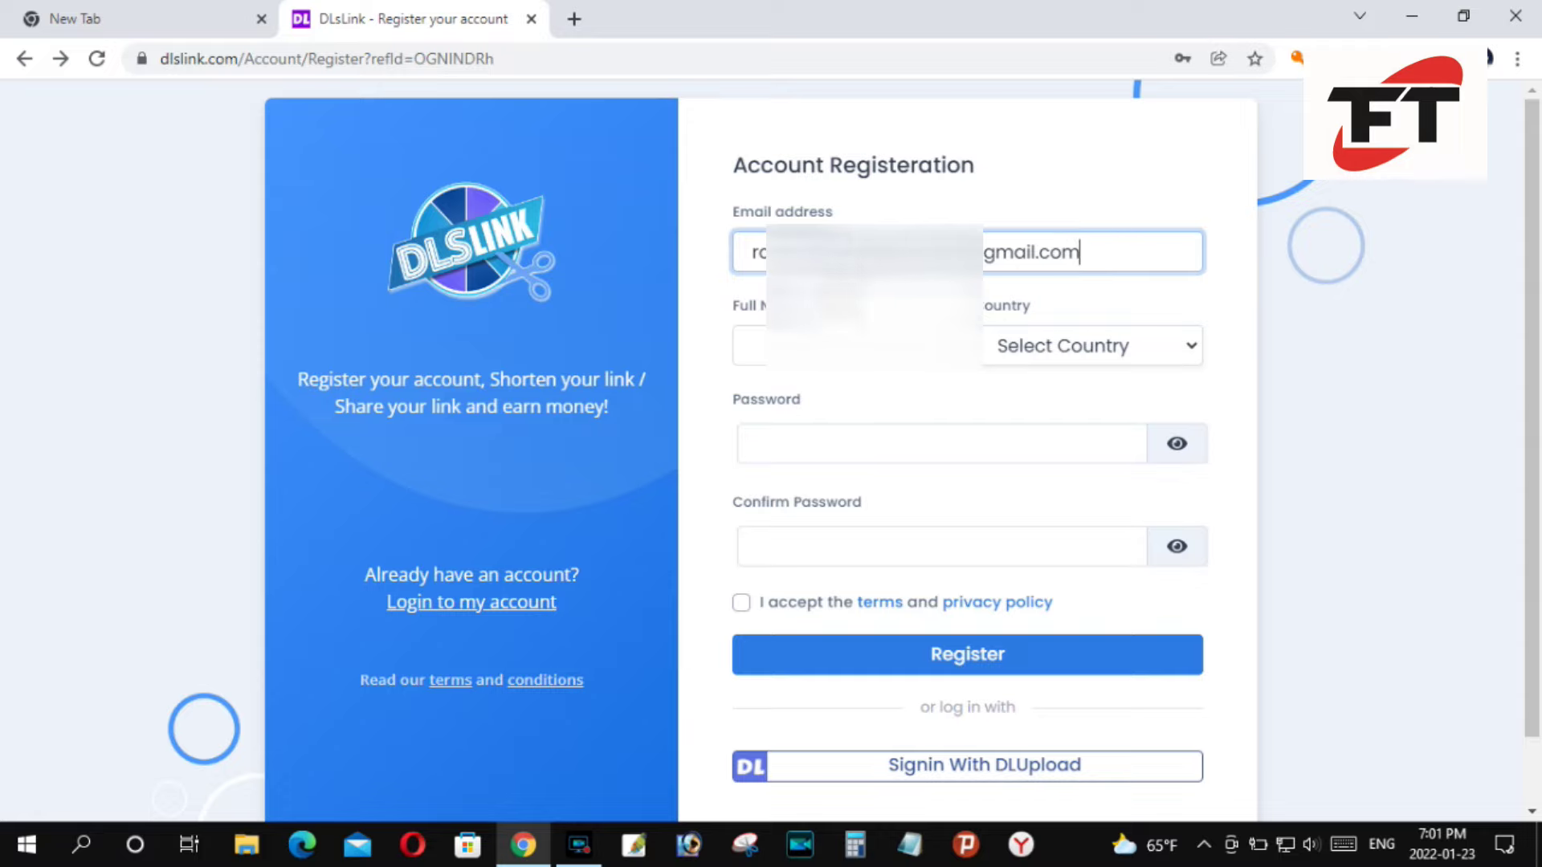
drag(932, 256, 745, 268)
right_click(784, 256)
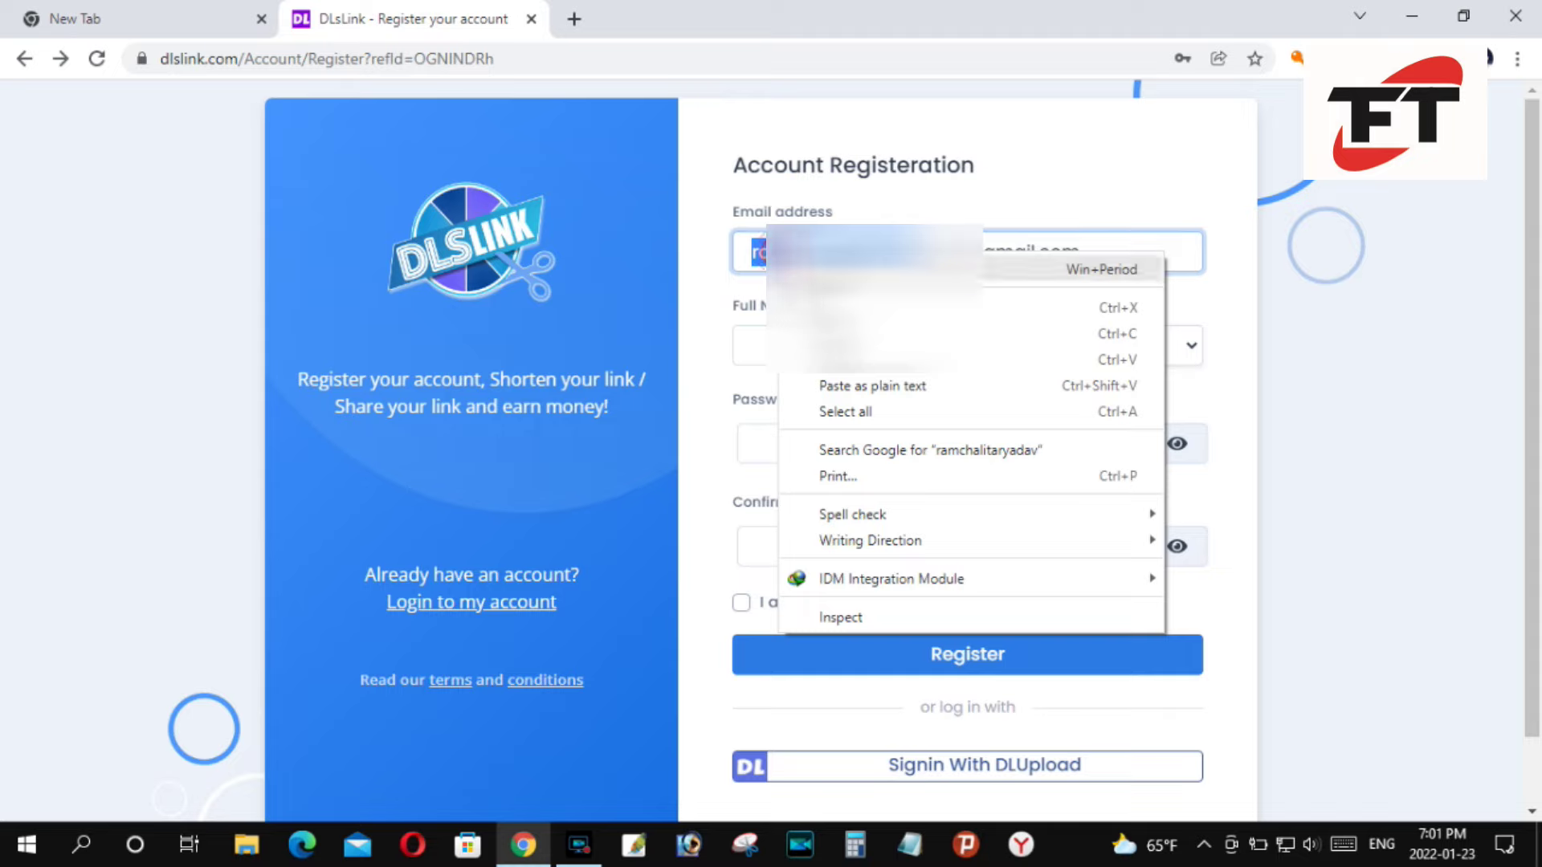
click(835, 306)
right_click(791, 352)
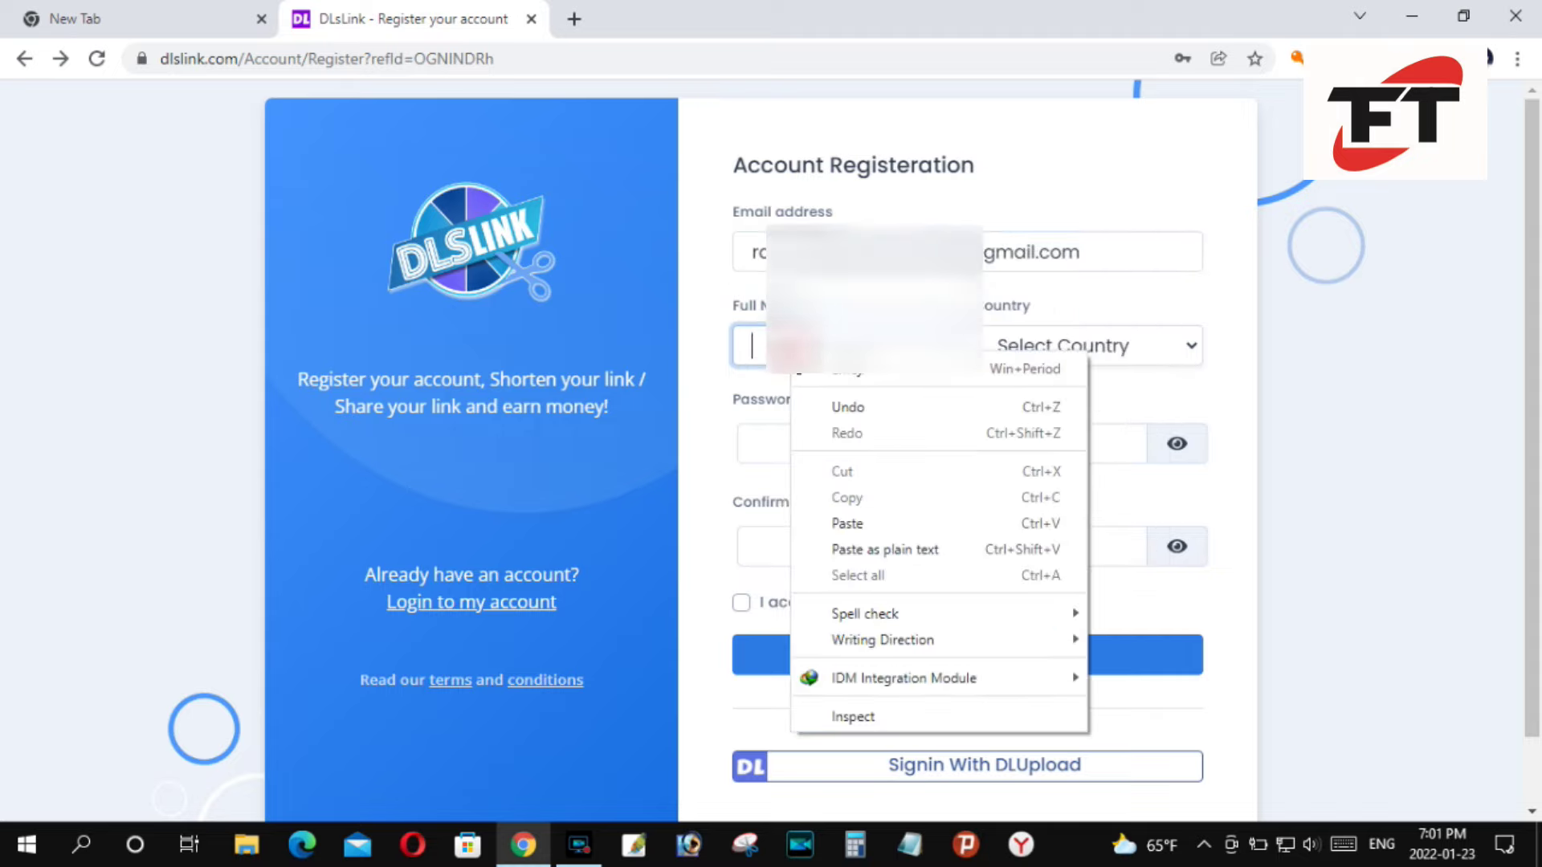
click(851, 523)
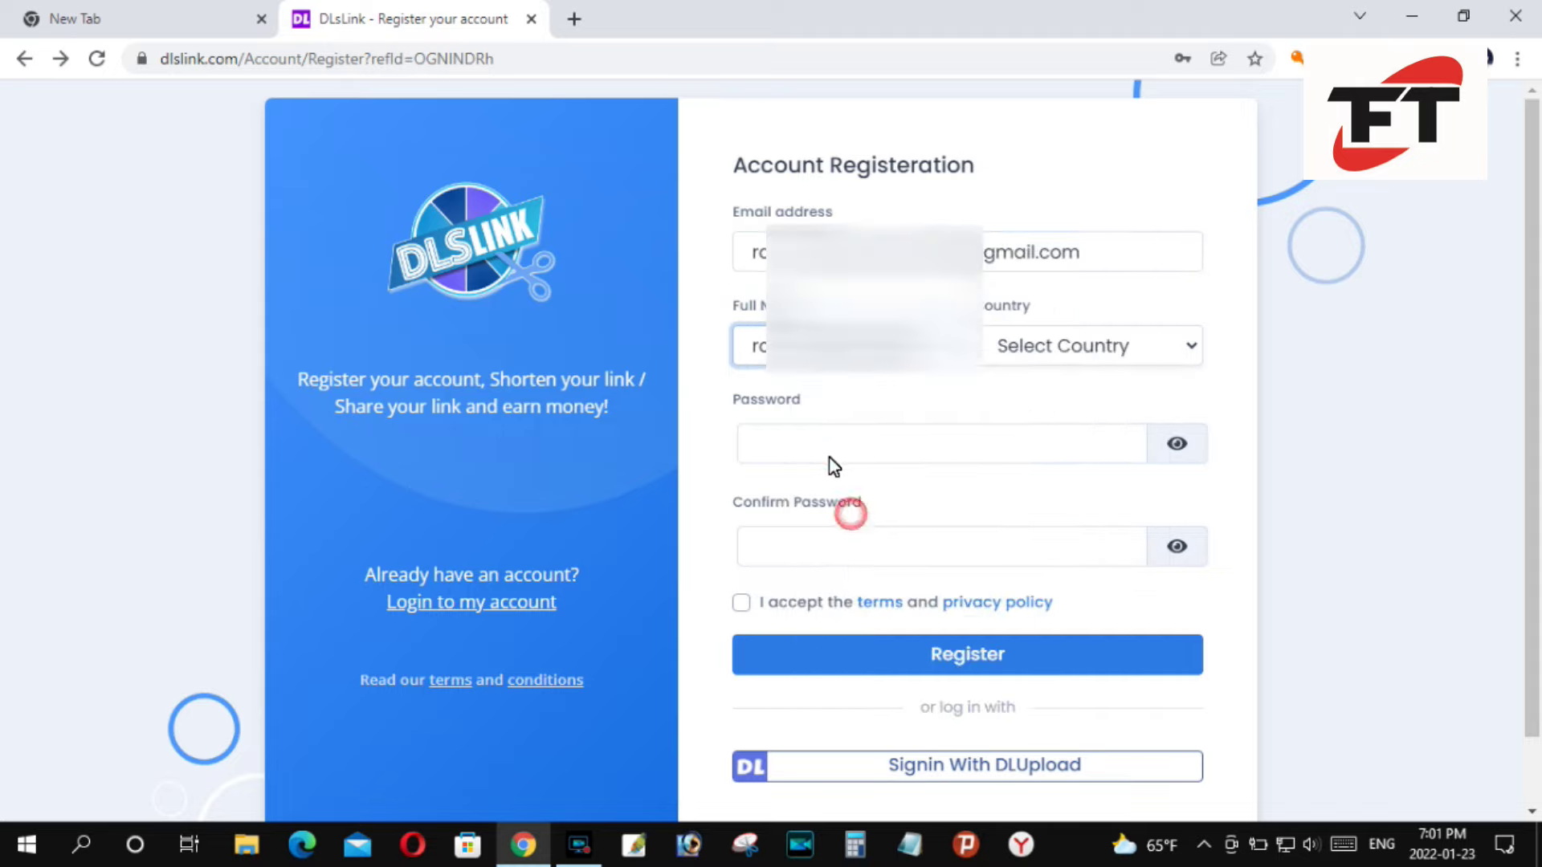
- Set the country in the registration form to Nepal
click(1187, 352)
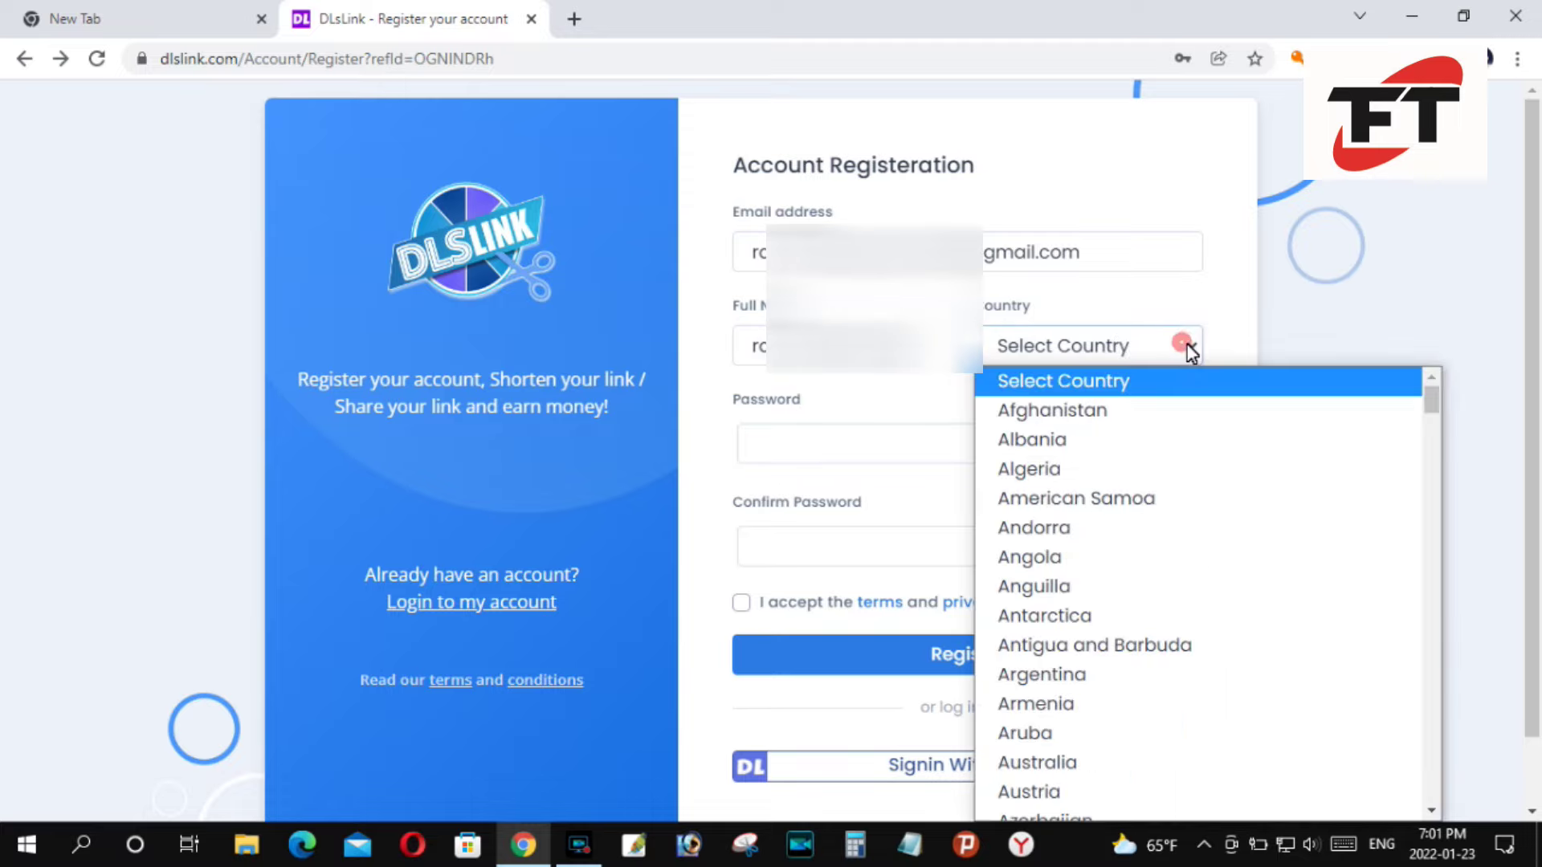
scroll(1167, 427, down, 15)
text(ne)
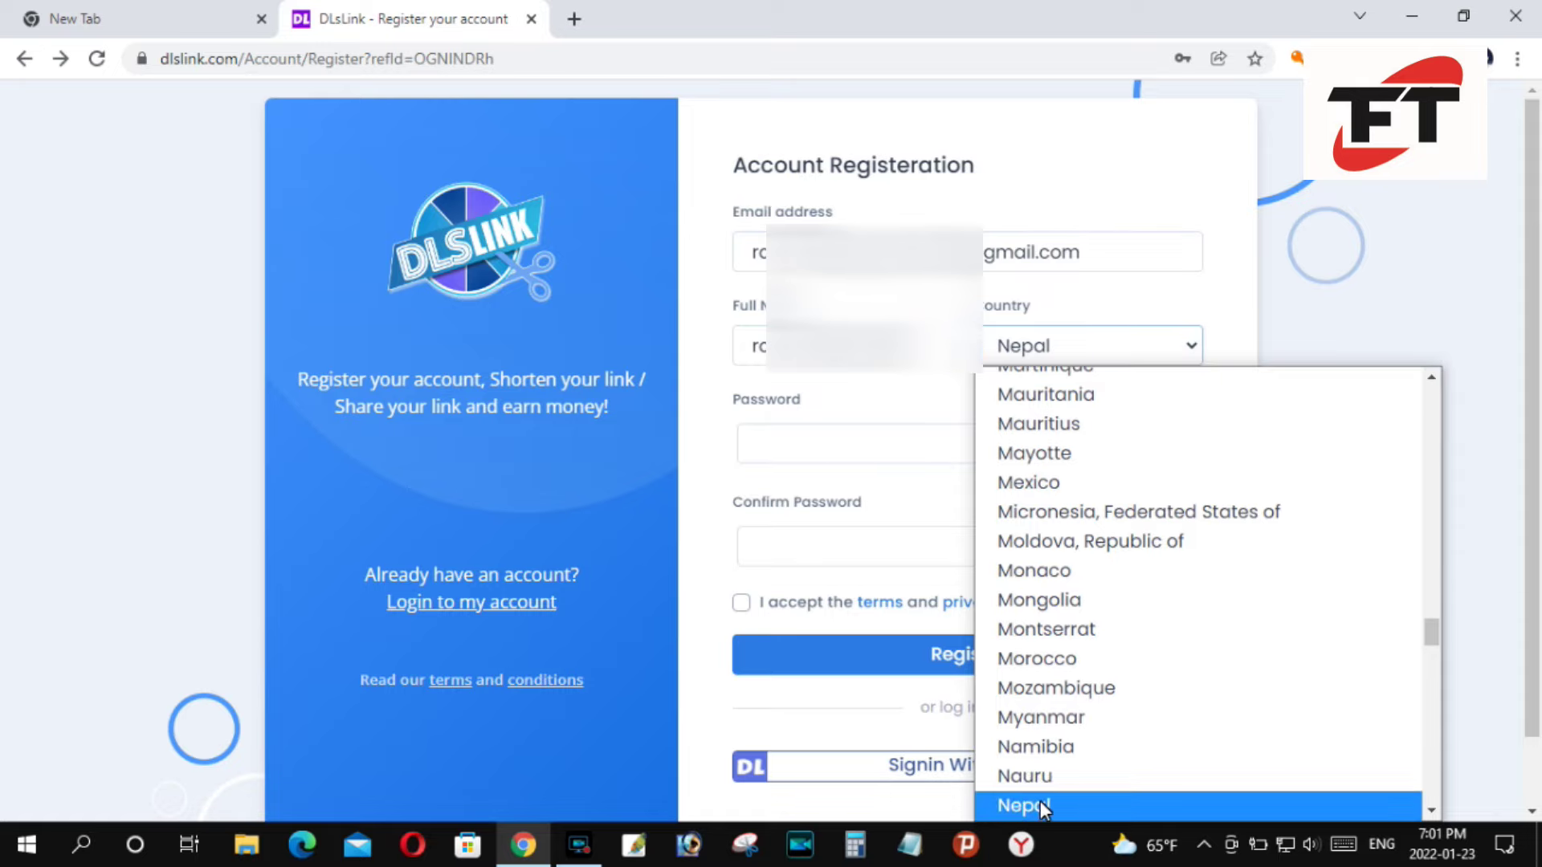
click(1040, 803)
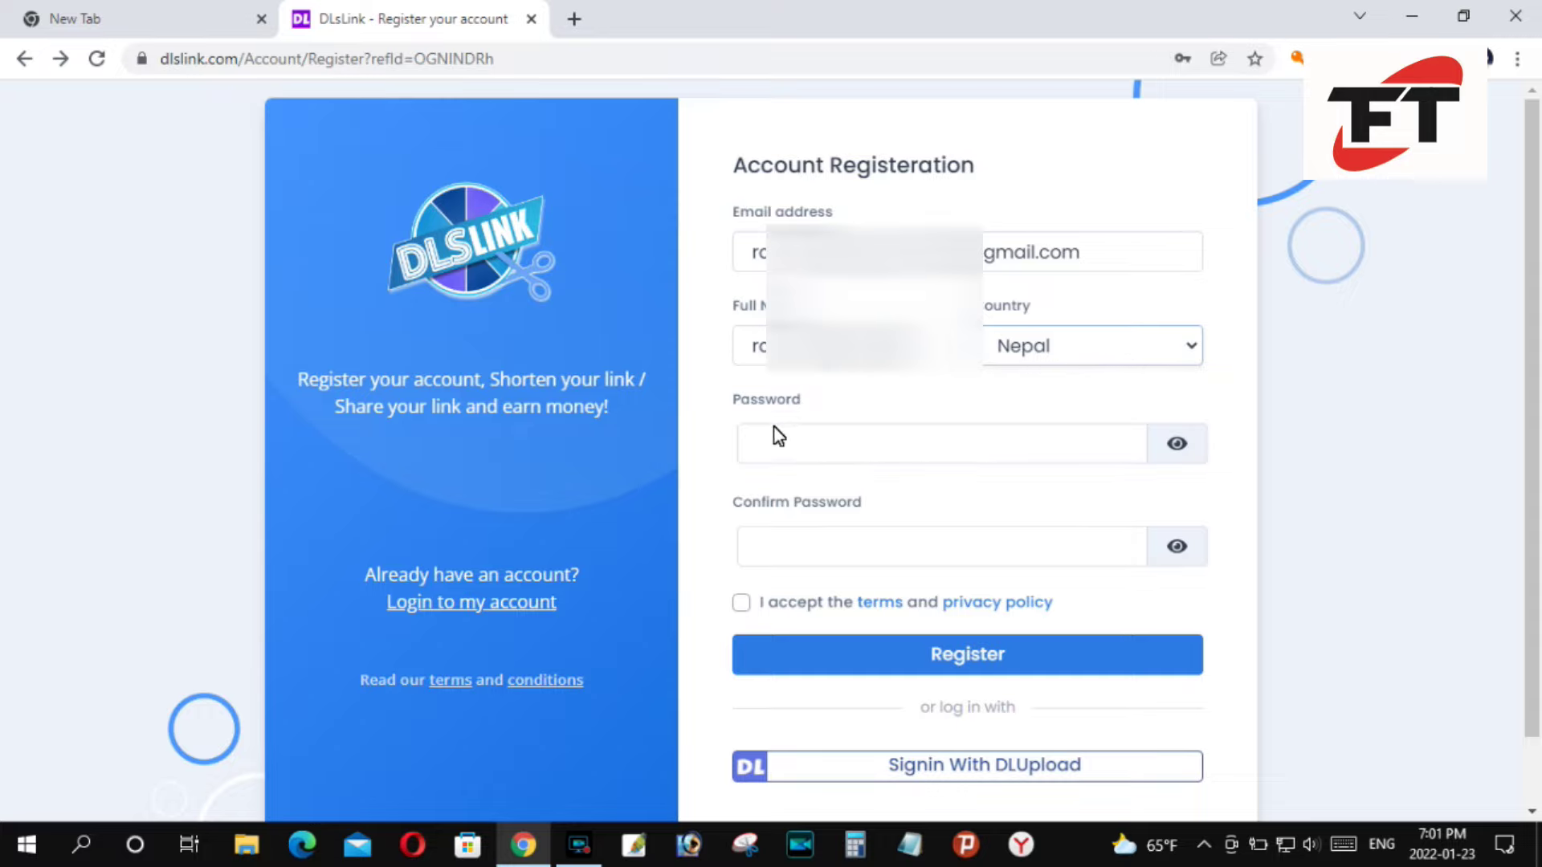
- Enter the account password in both the password and confirm password fields
click(749, 442)
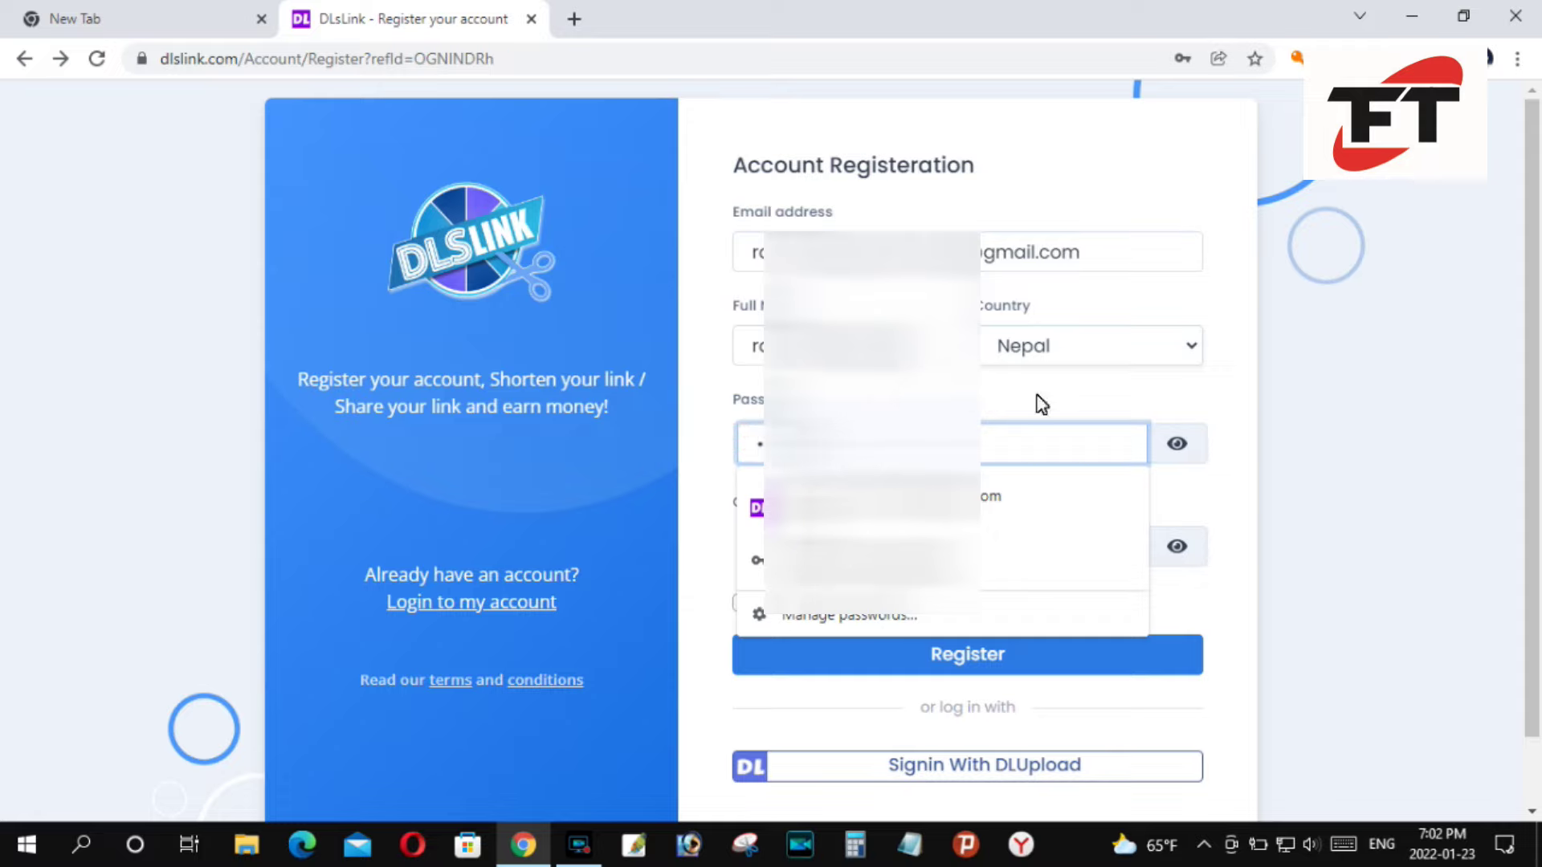
click(1350, 474)
click(828, 543)
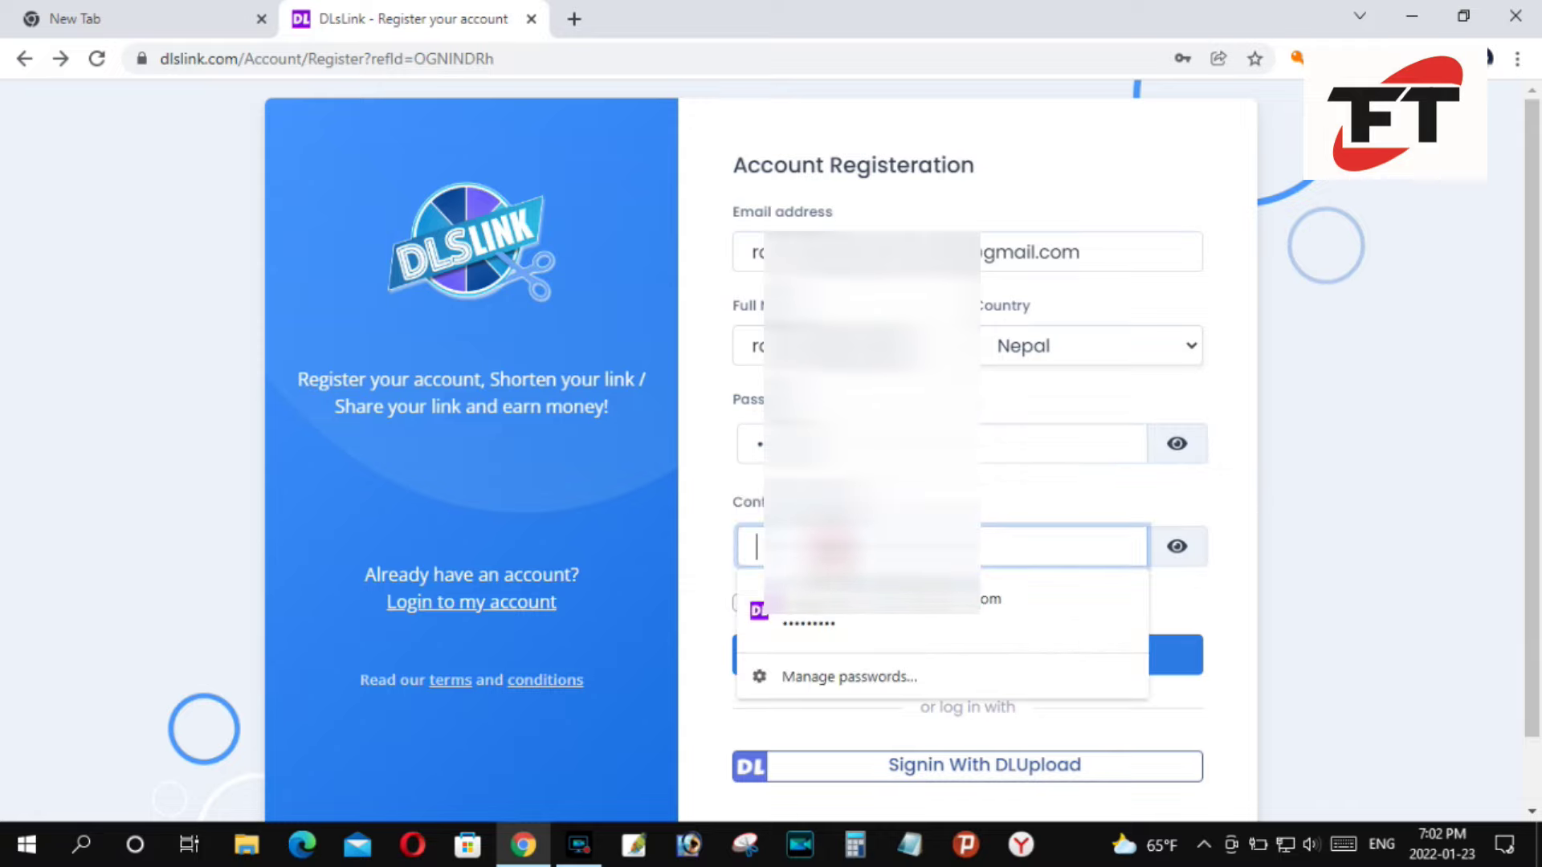
click(823, 625)
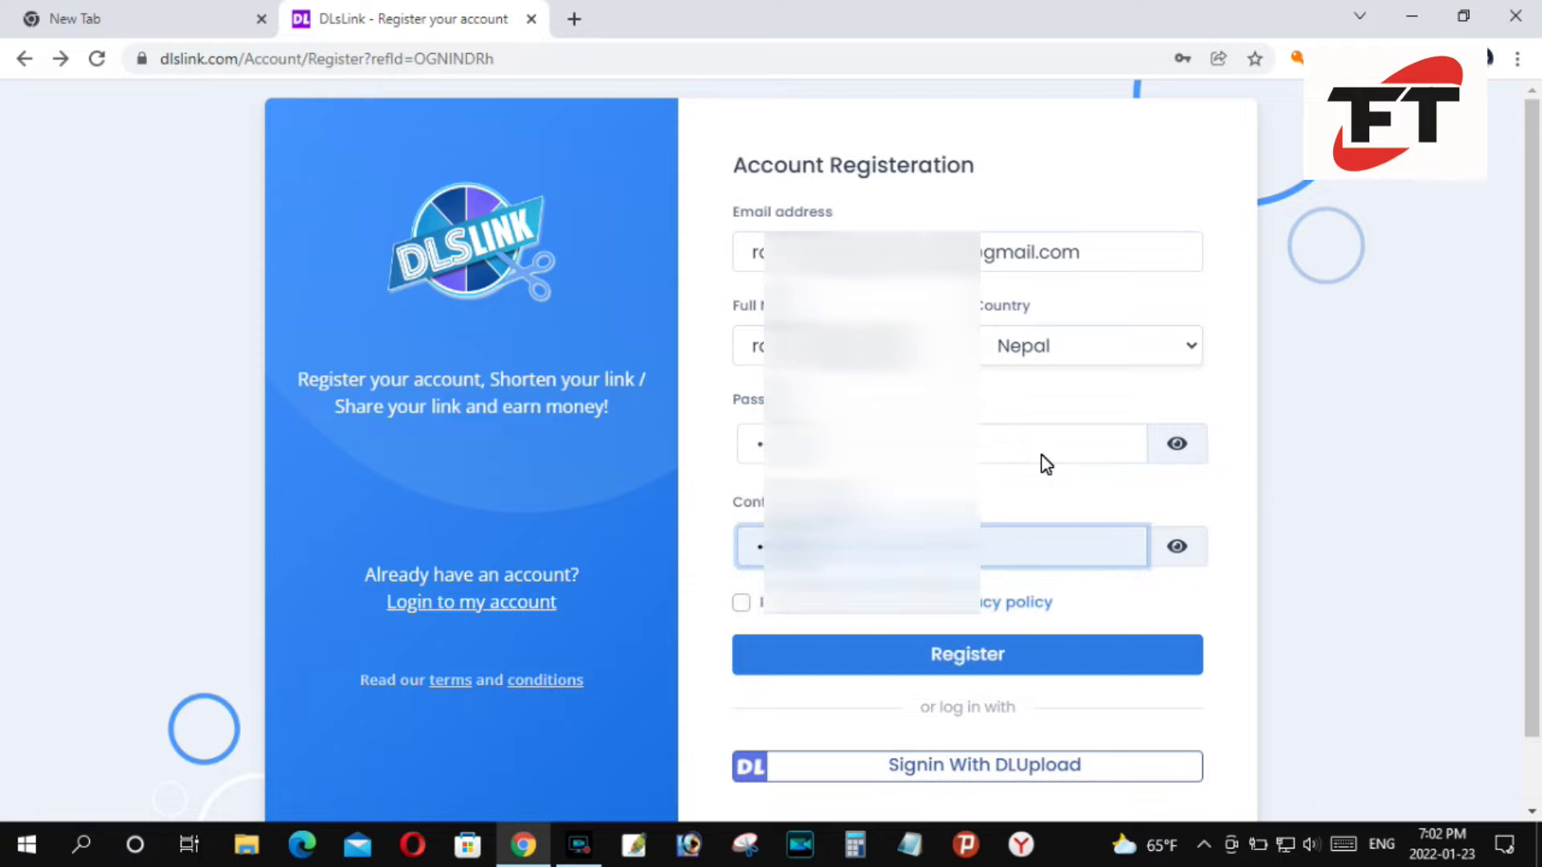
click(893, 454)
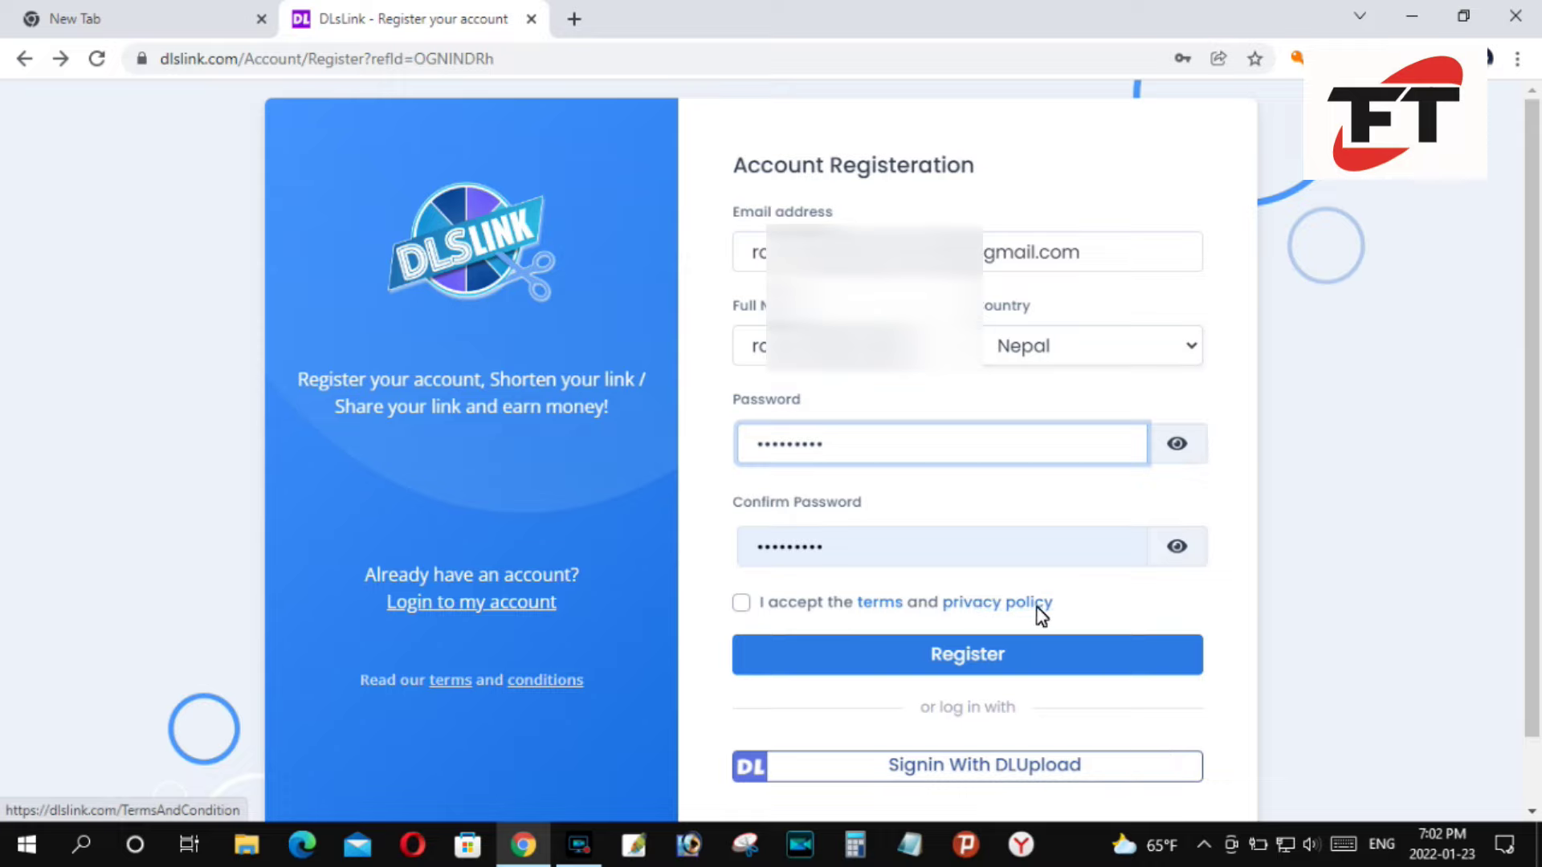
- Accept the terms and privacy policy and submit the registration
click(742, 604)
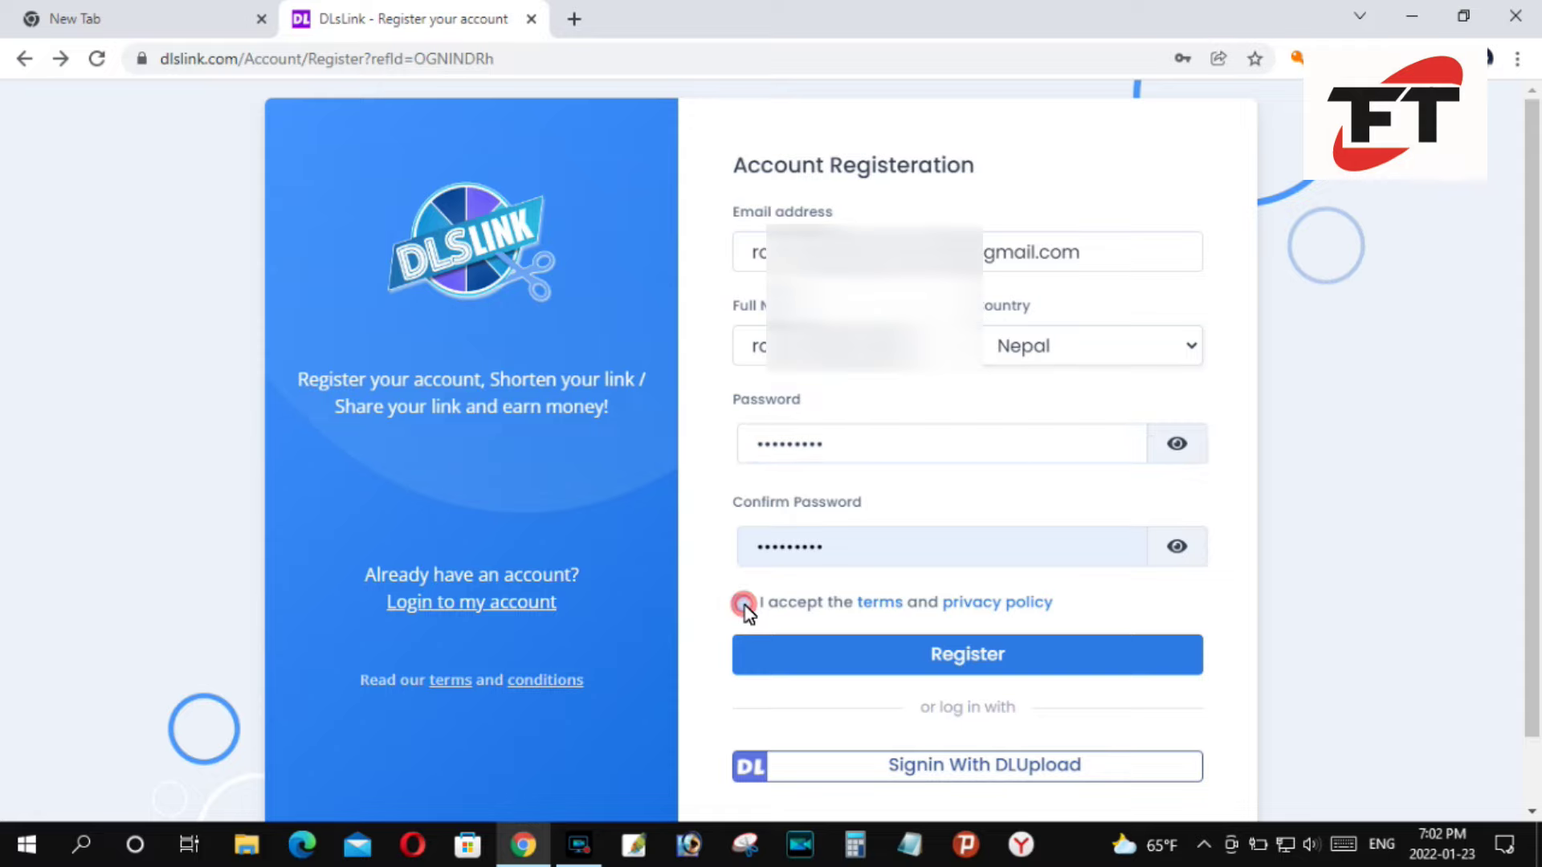
click(943, 650)
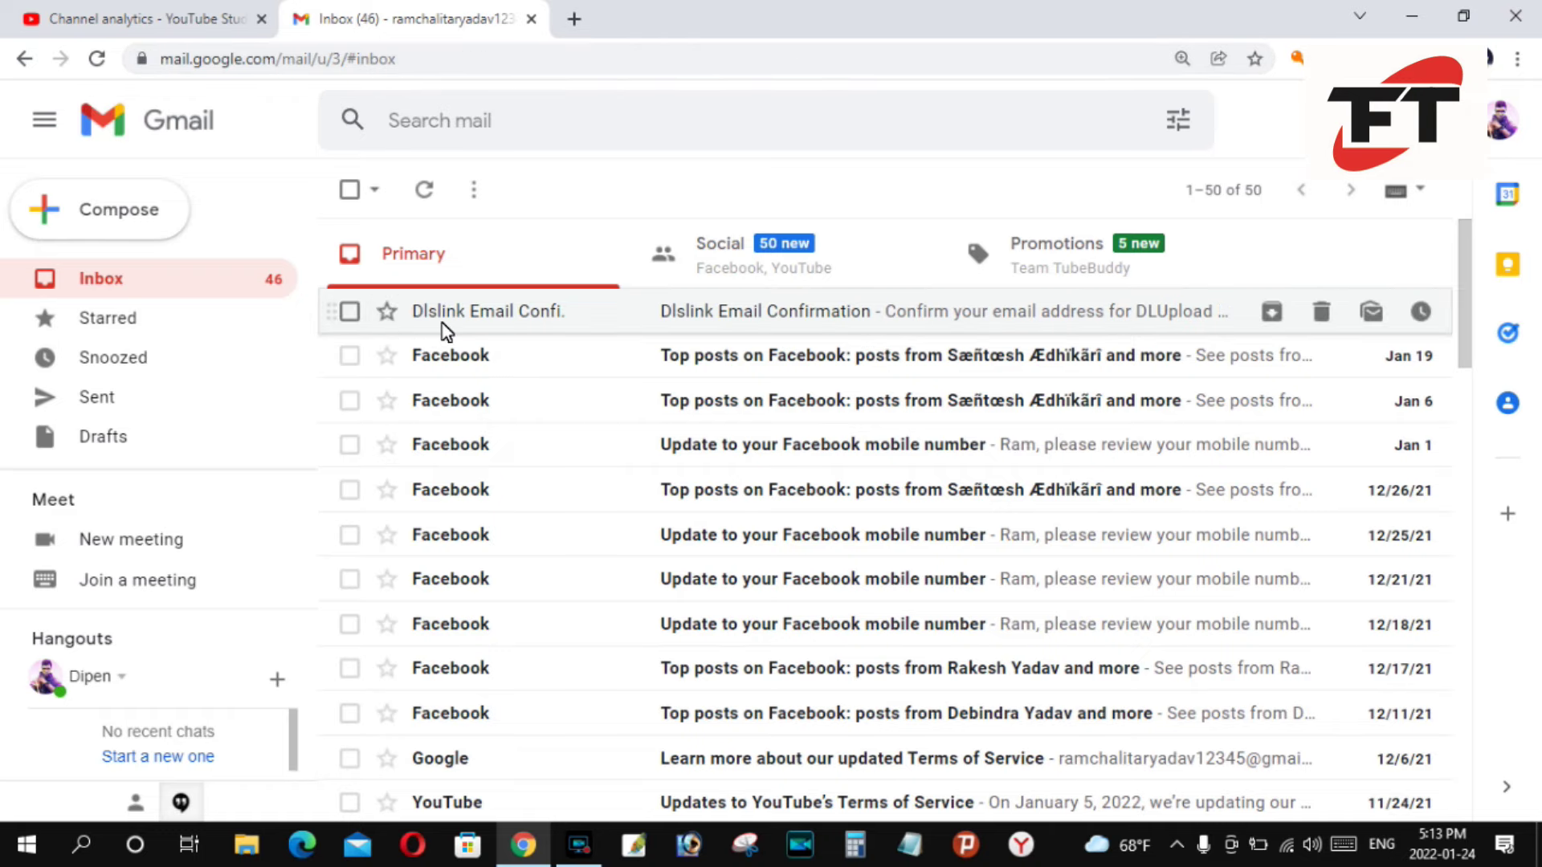
- Open the Dlslink Email Confirmation message in the Gmail inbox and confirm the email address
click(677, 316)
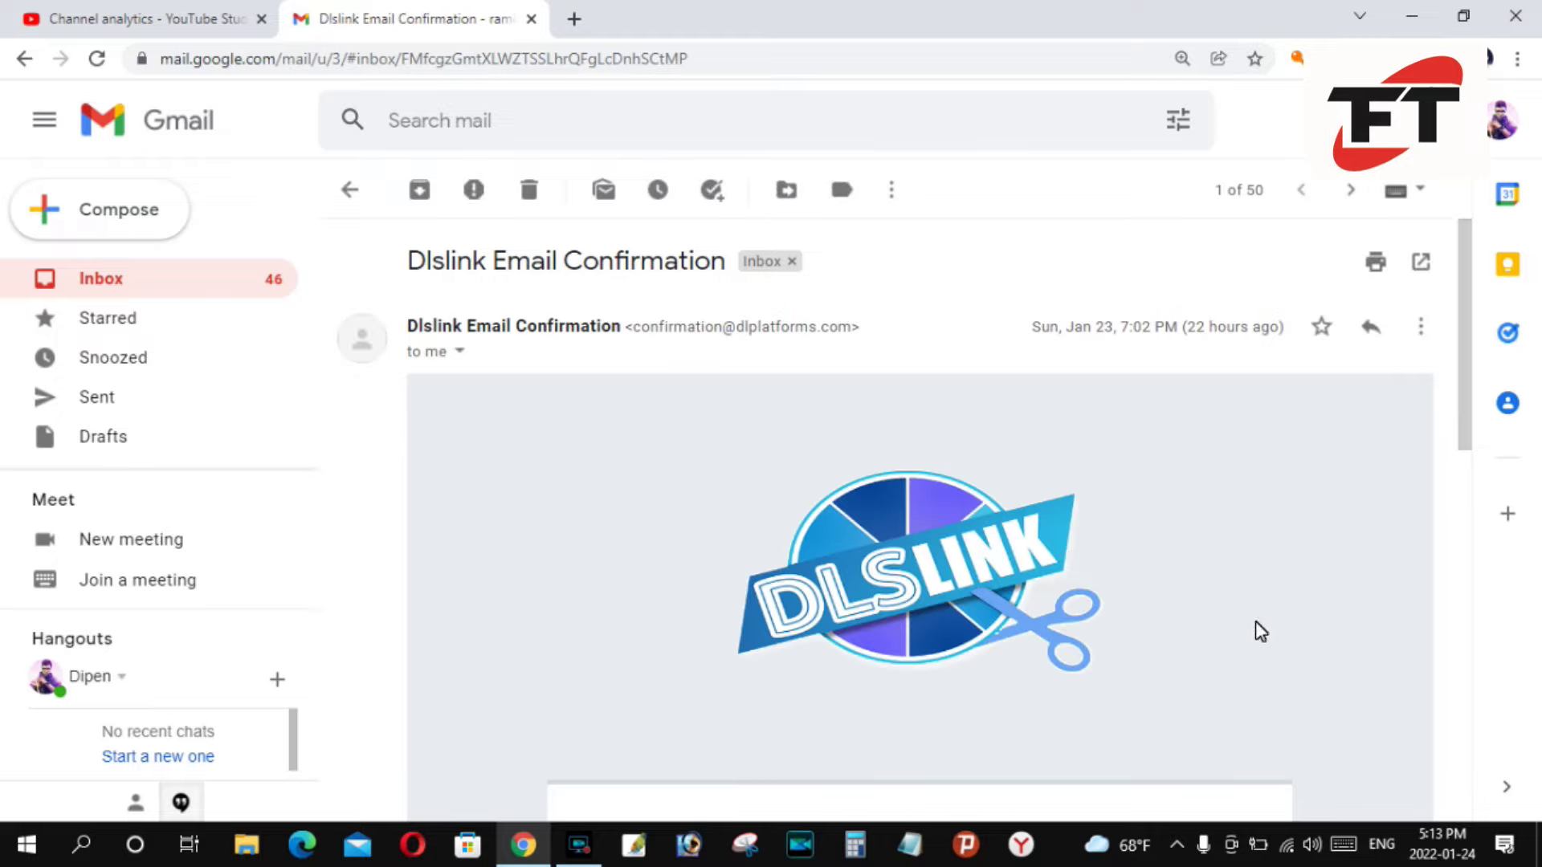
drag(1470, 335, 1468, 476)
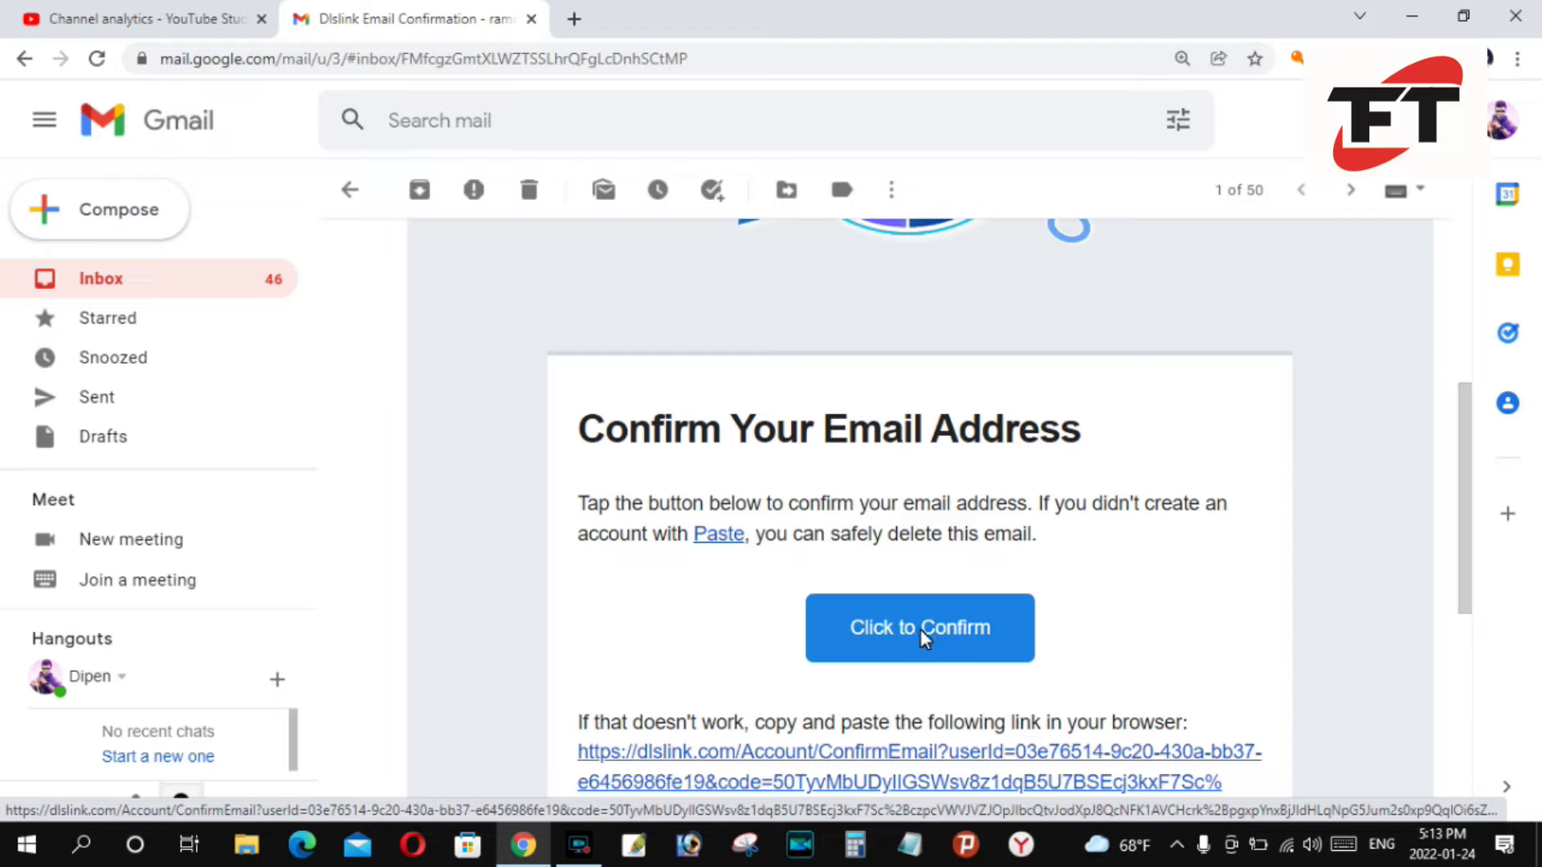
click(946, 625)
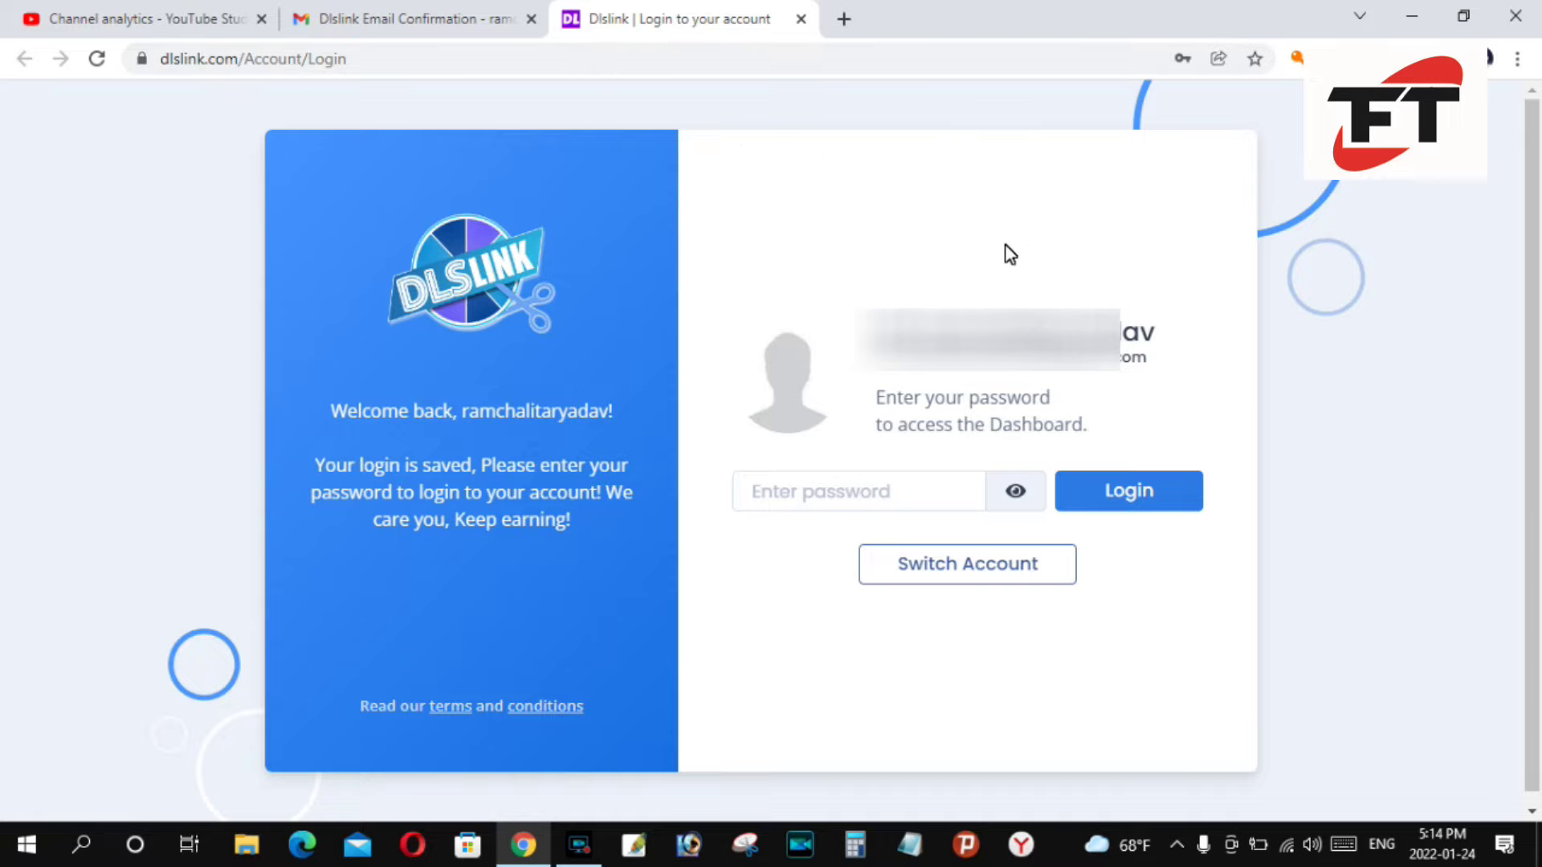
- Fill in the account password on the DLsLink login page and log in
drag(880, 371, 1159, 369)
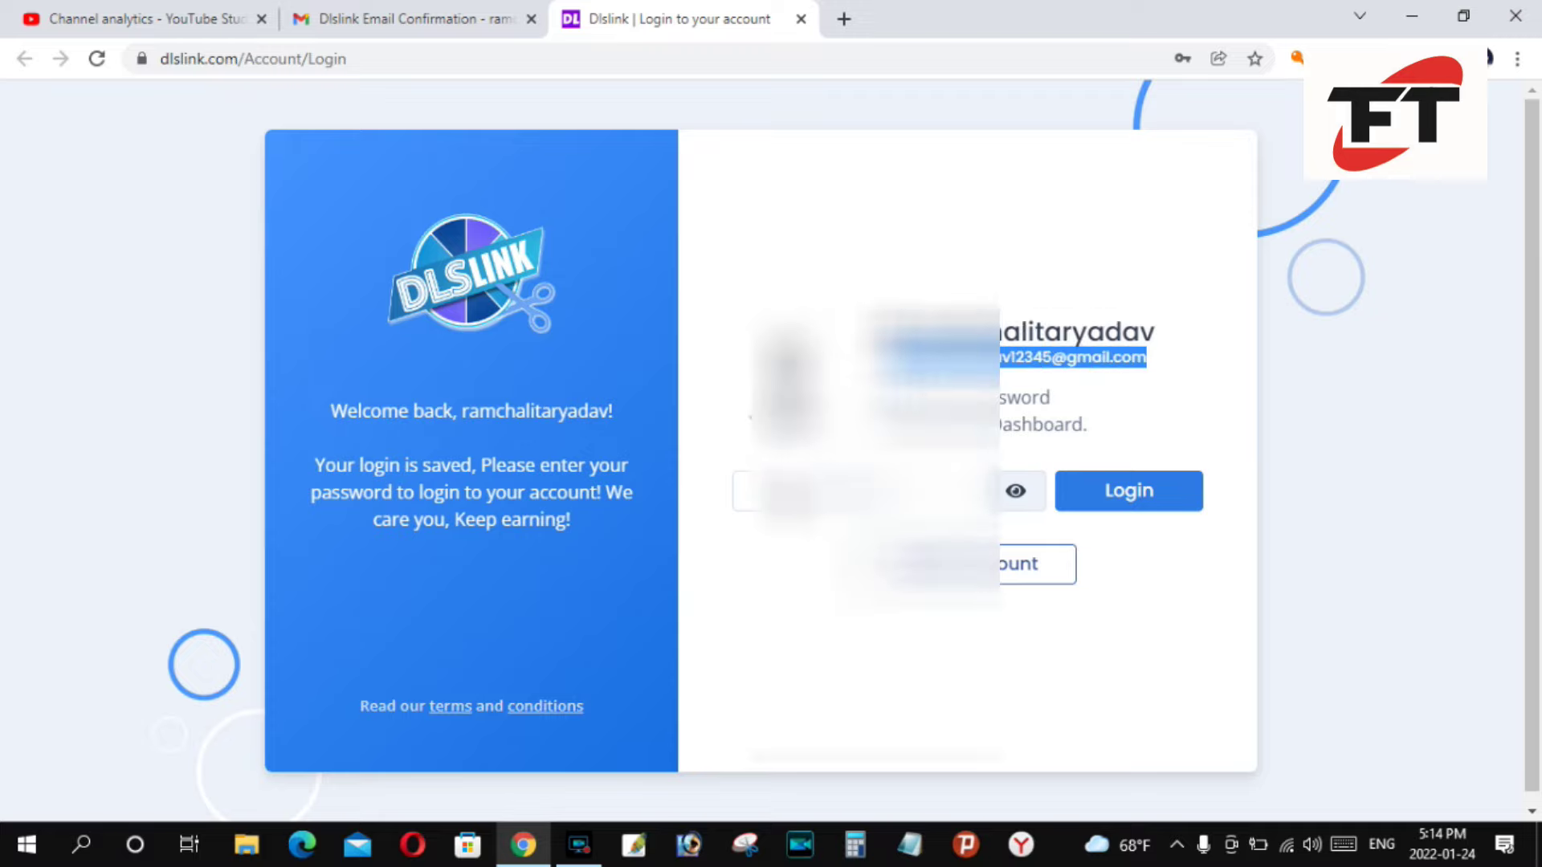
click(807, 490)
click(1013, 498)
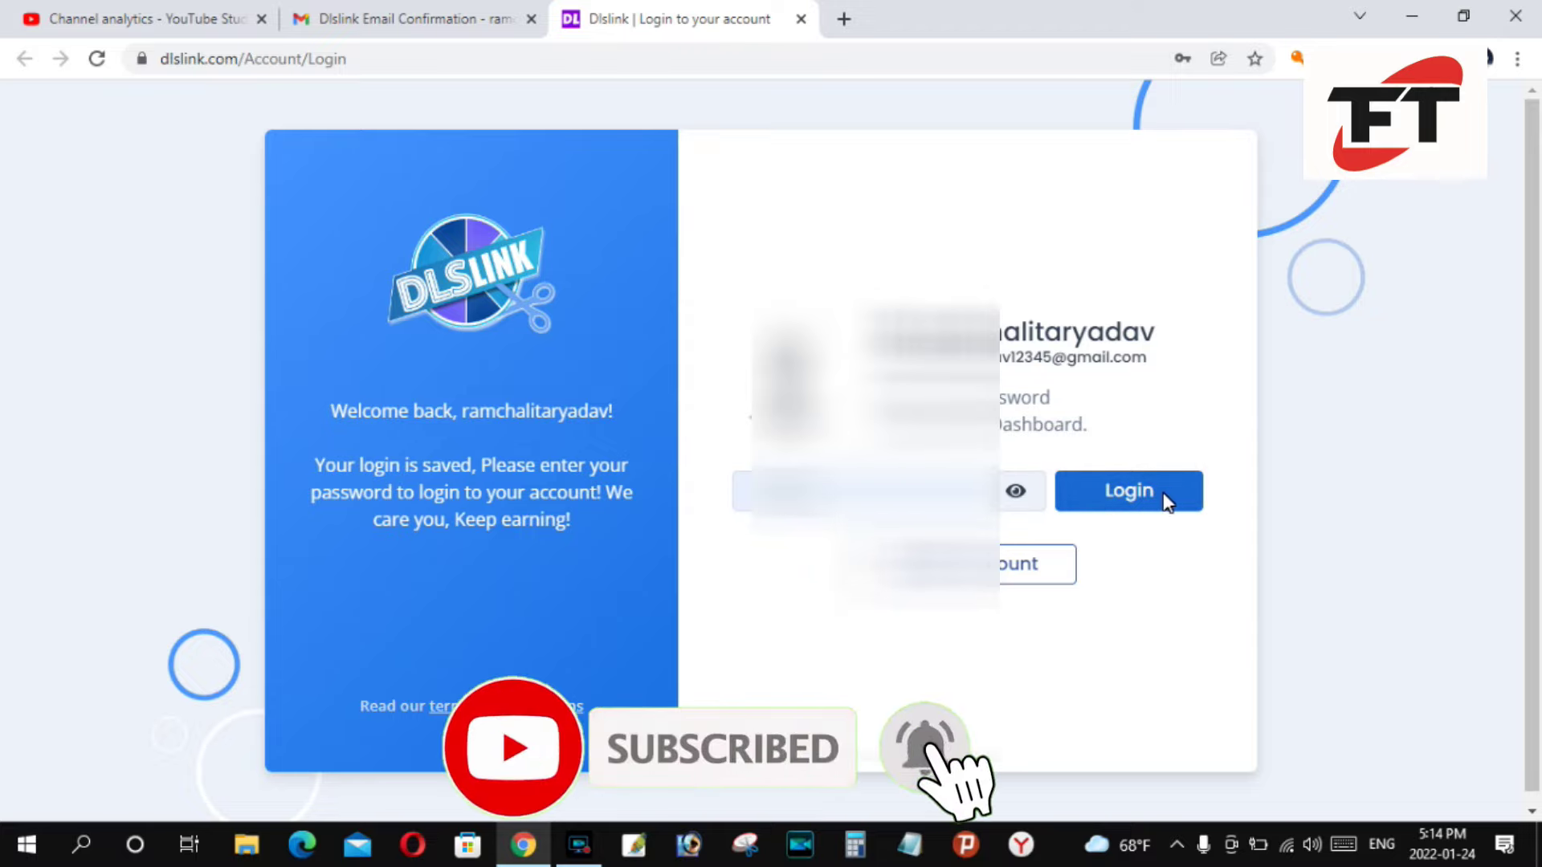
click(1106, 494)
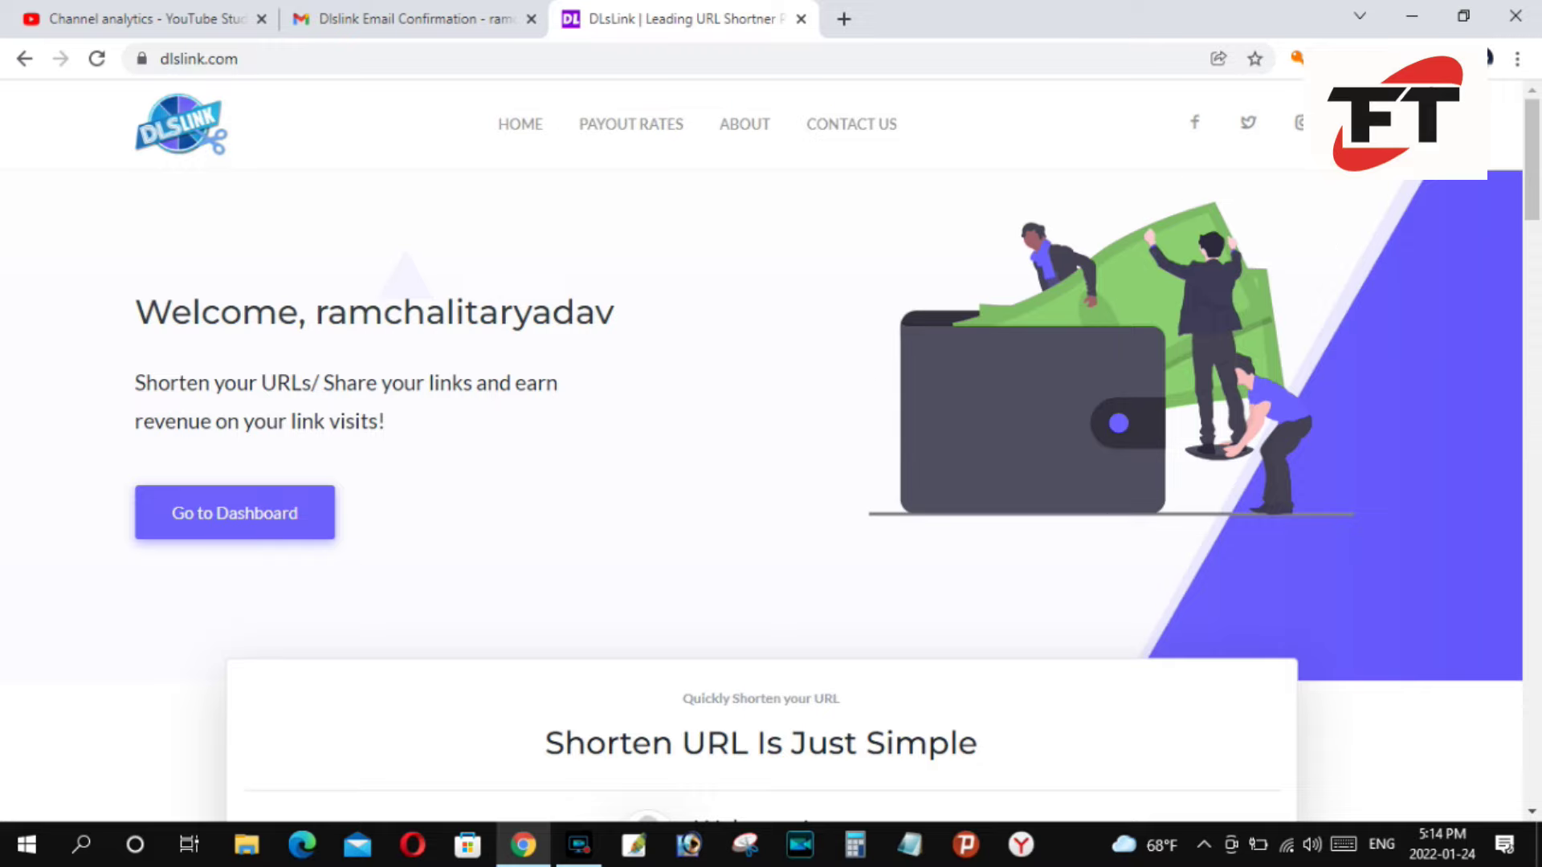
- Open the account's profile page and update it with the phone number and postal address
click(1365, 123)
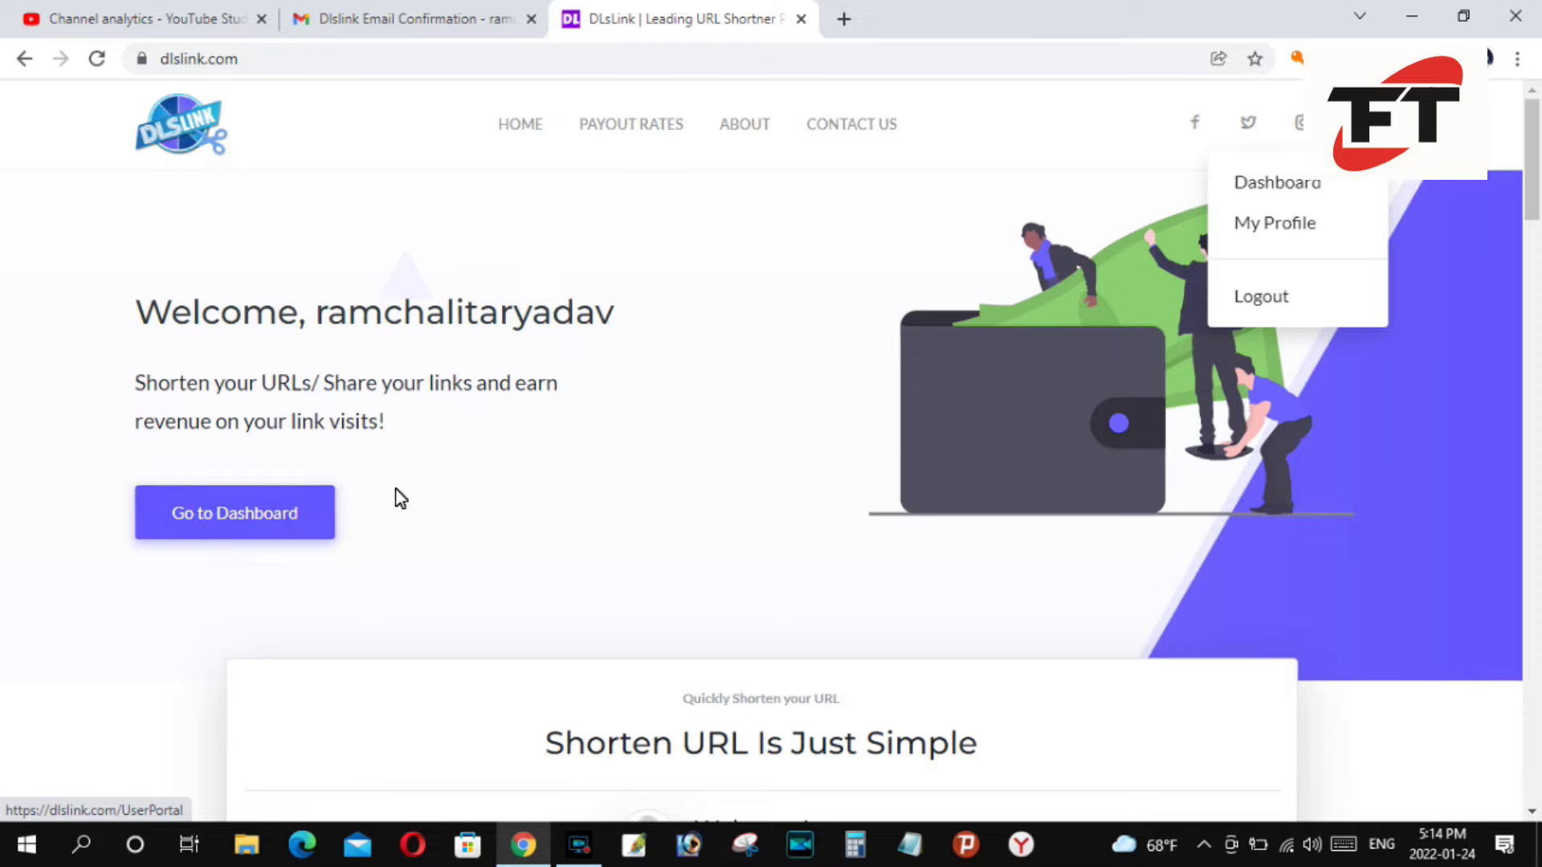
click(1266, 228)
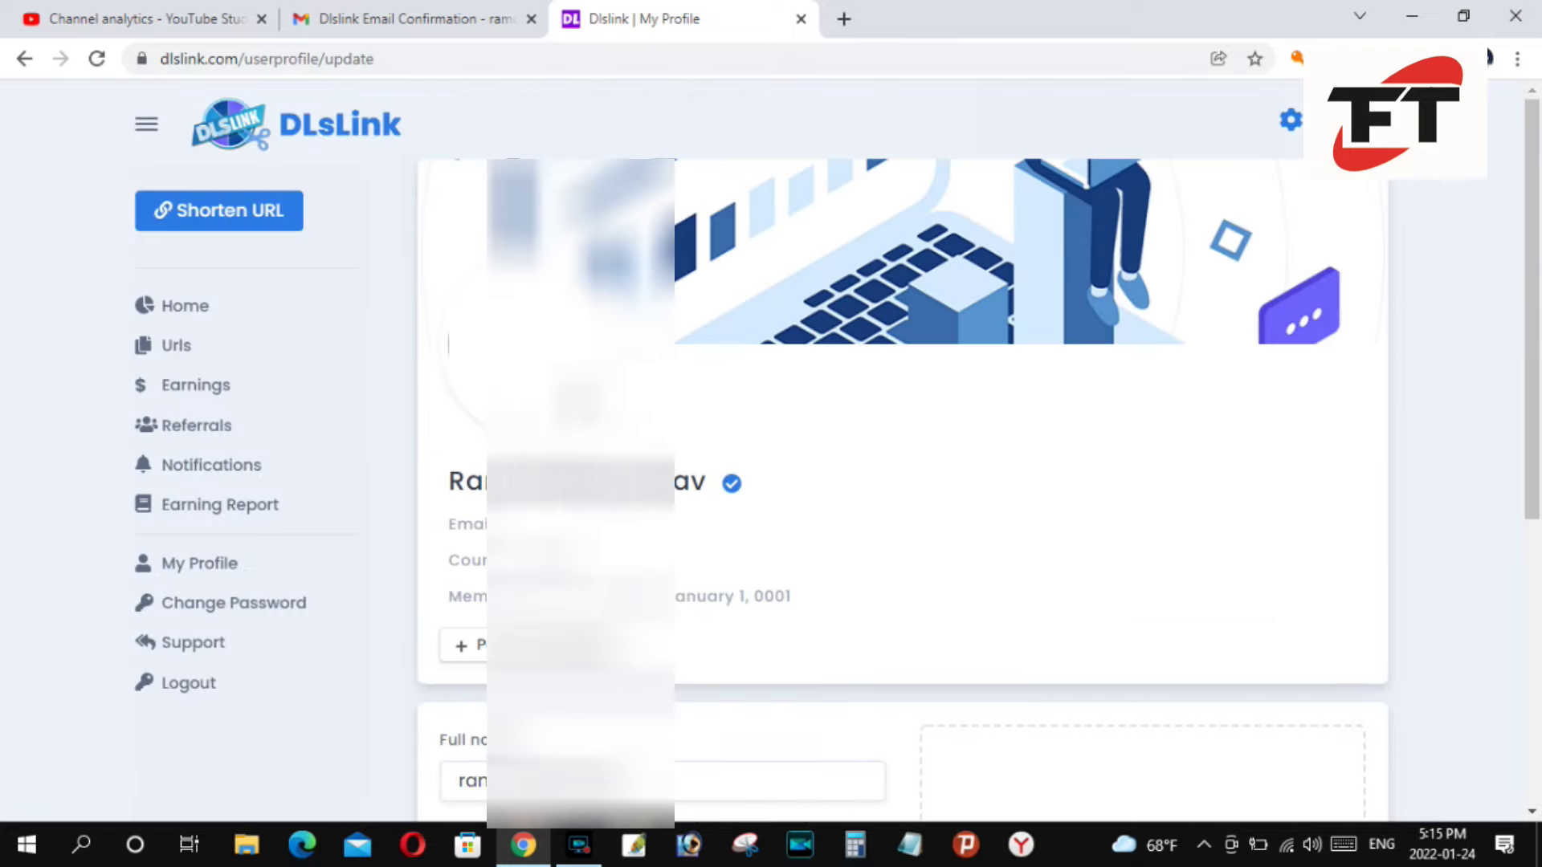
drag(1532, 243, 1537, 411)
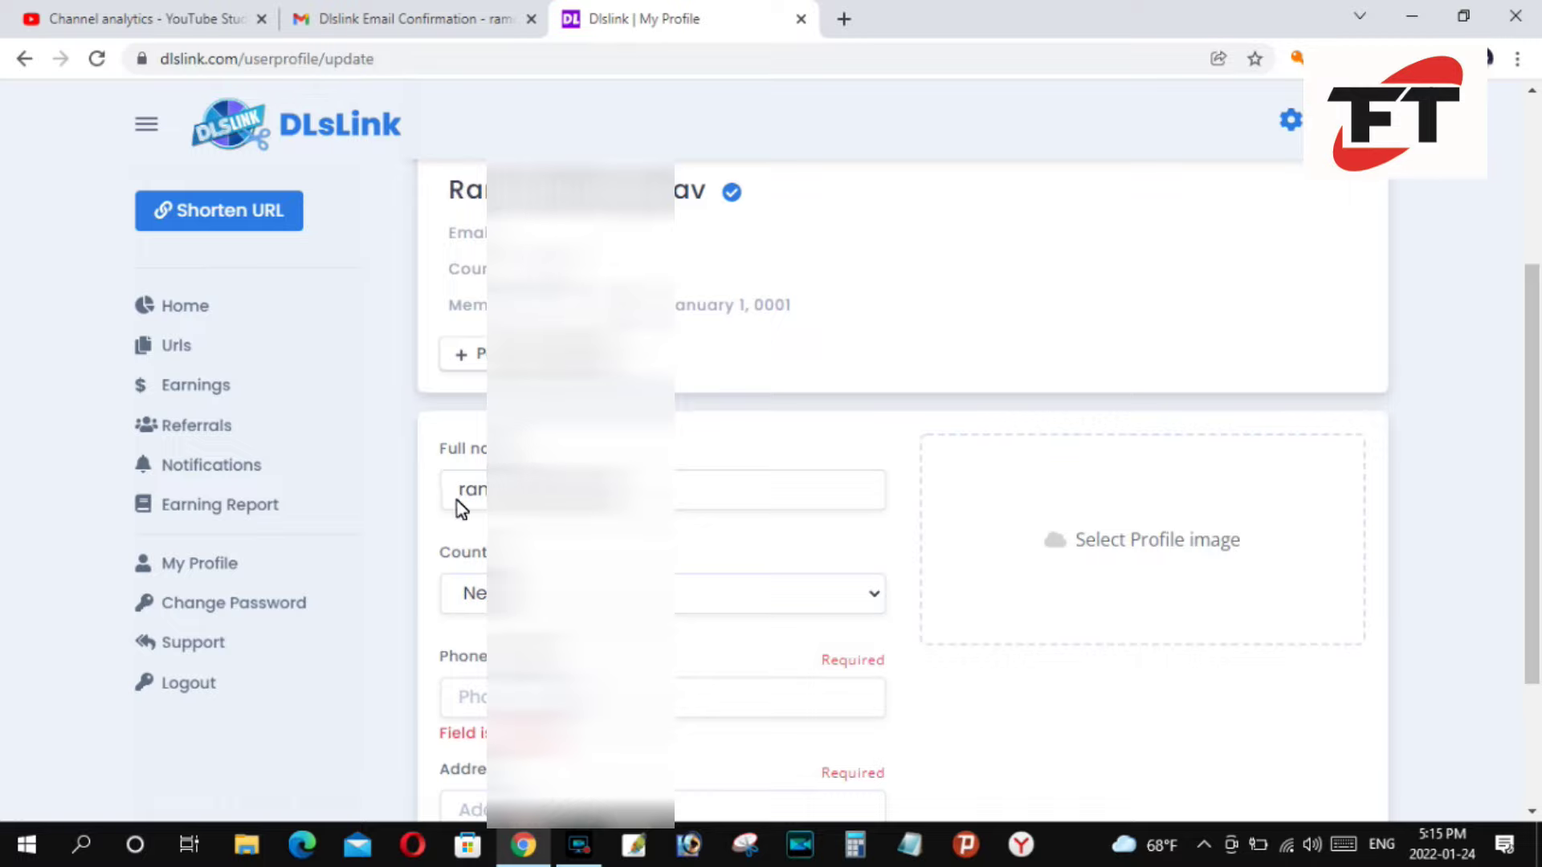
drag(1530, 552, 1530, 633)
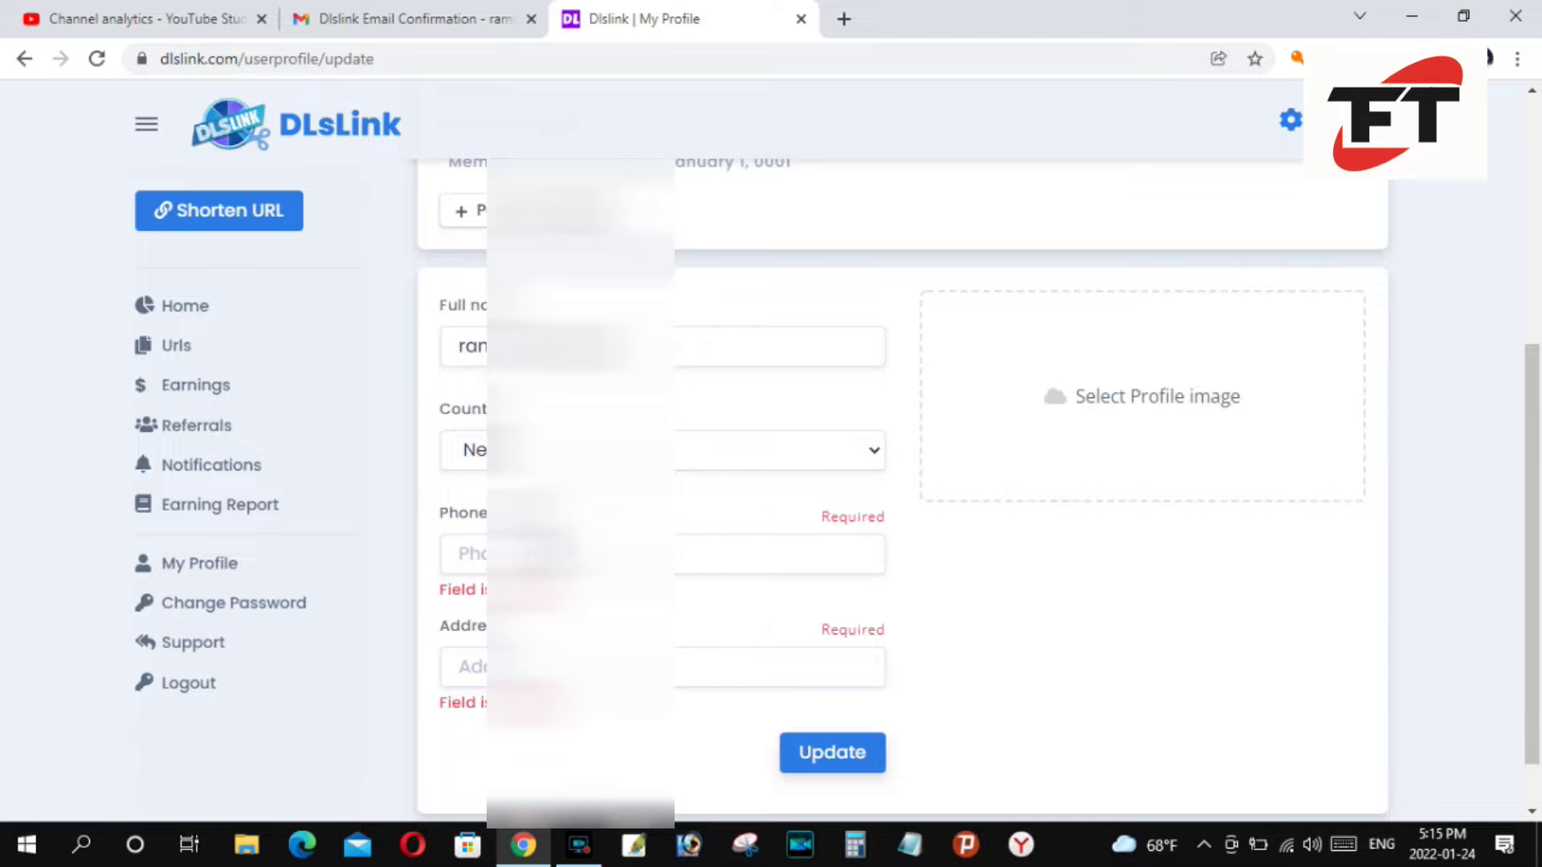
click(562, 554)
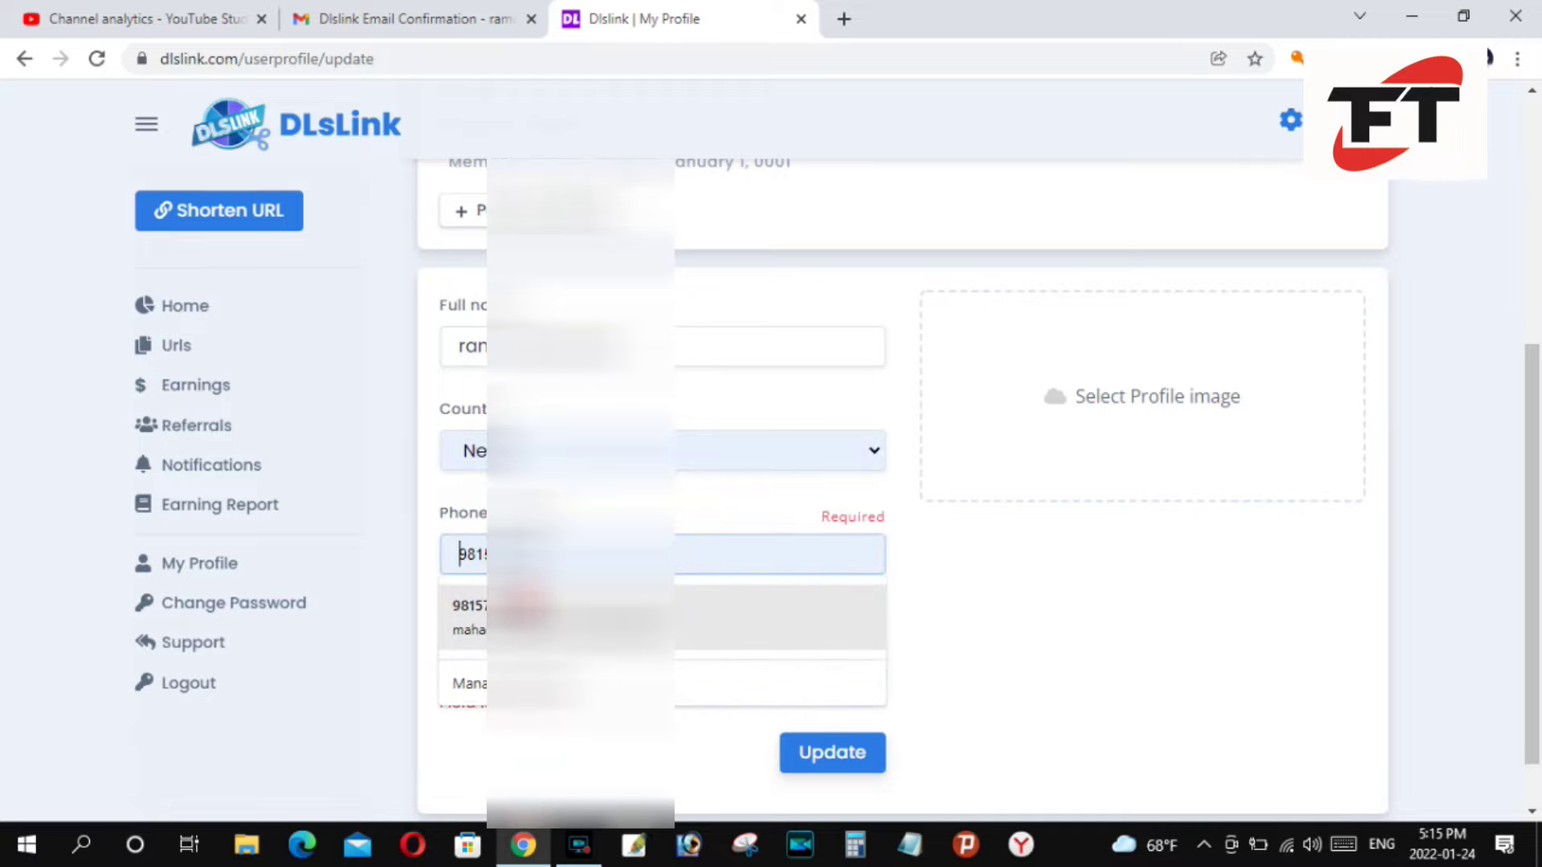
click(562, 617)
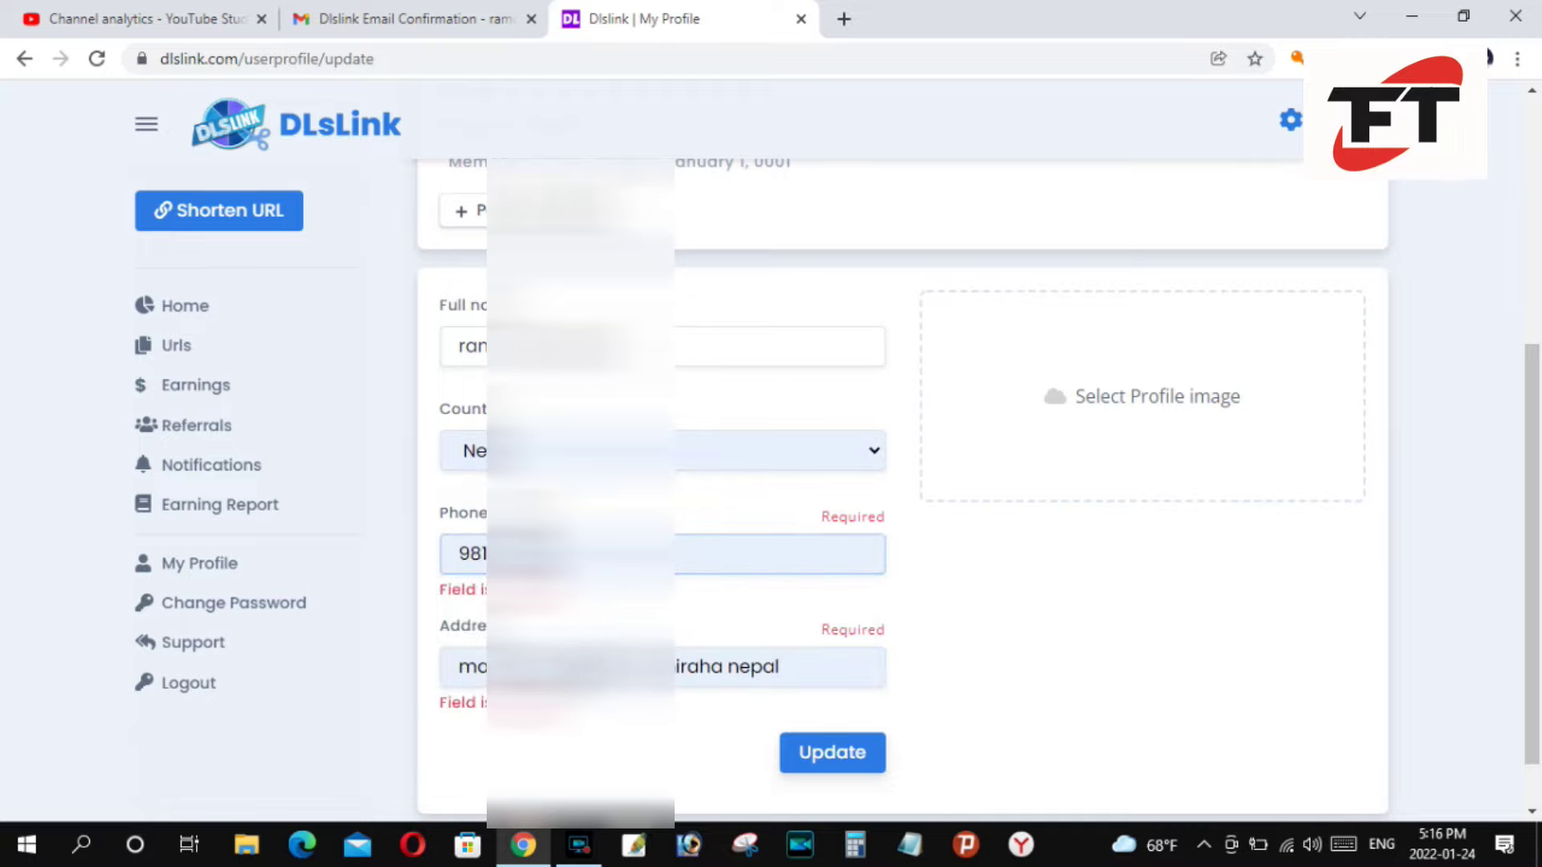
click(827, 759)
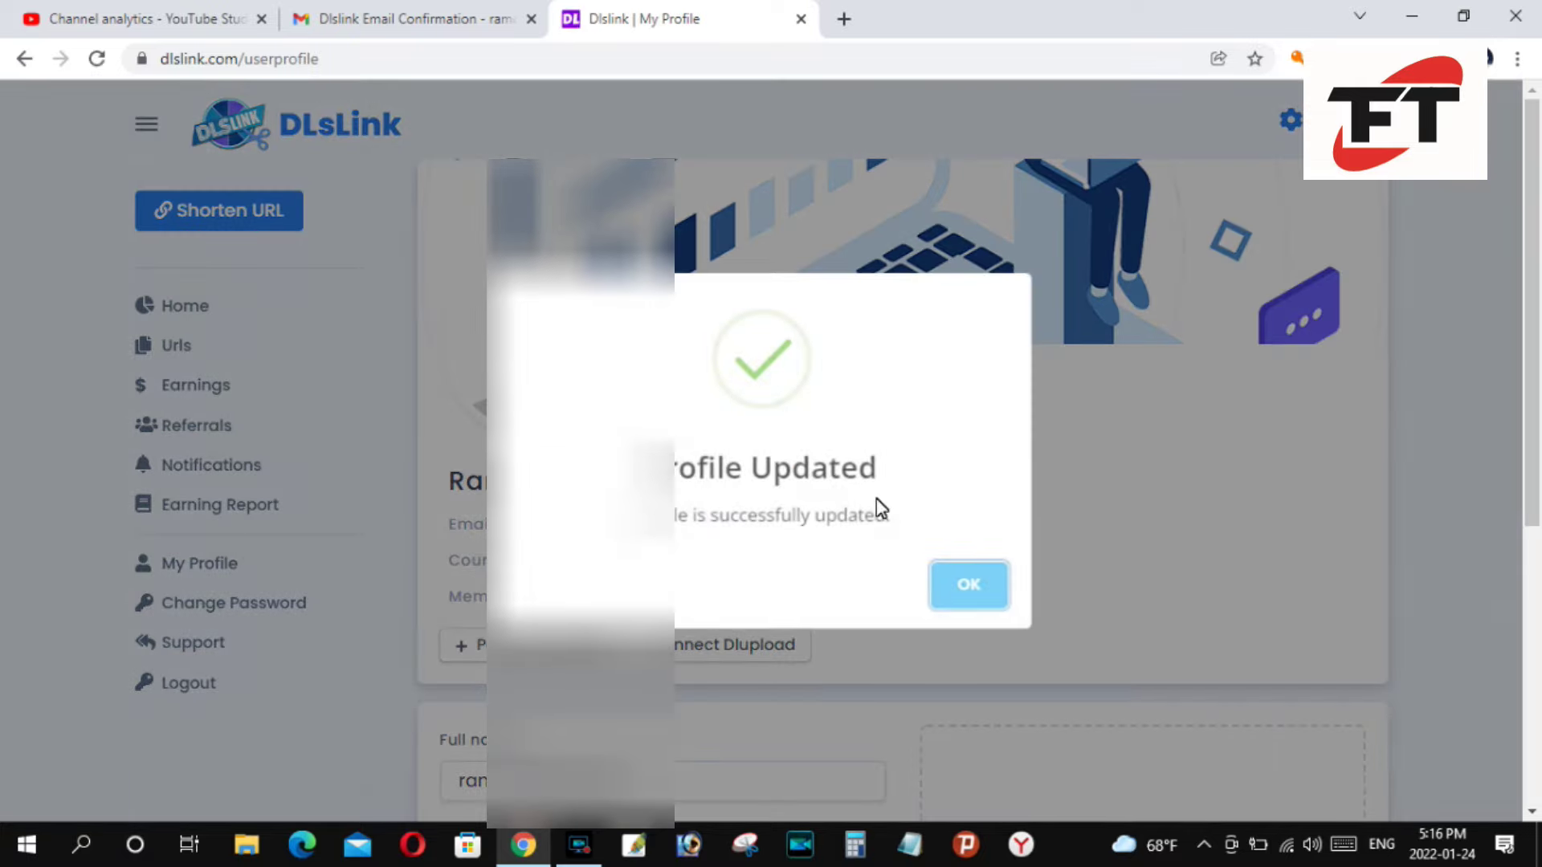
click(972, 586)
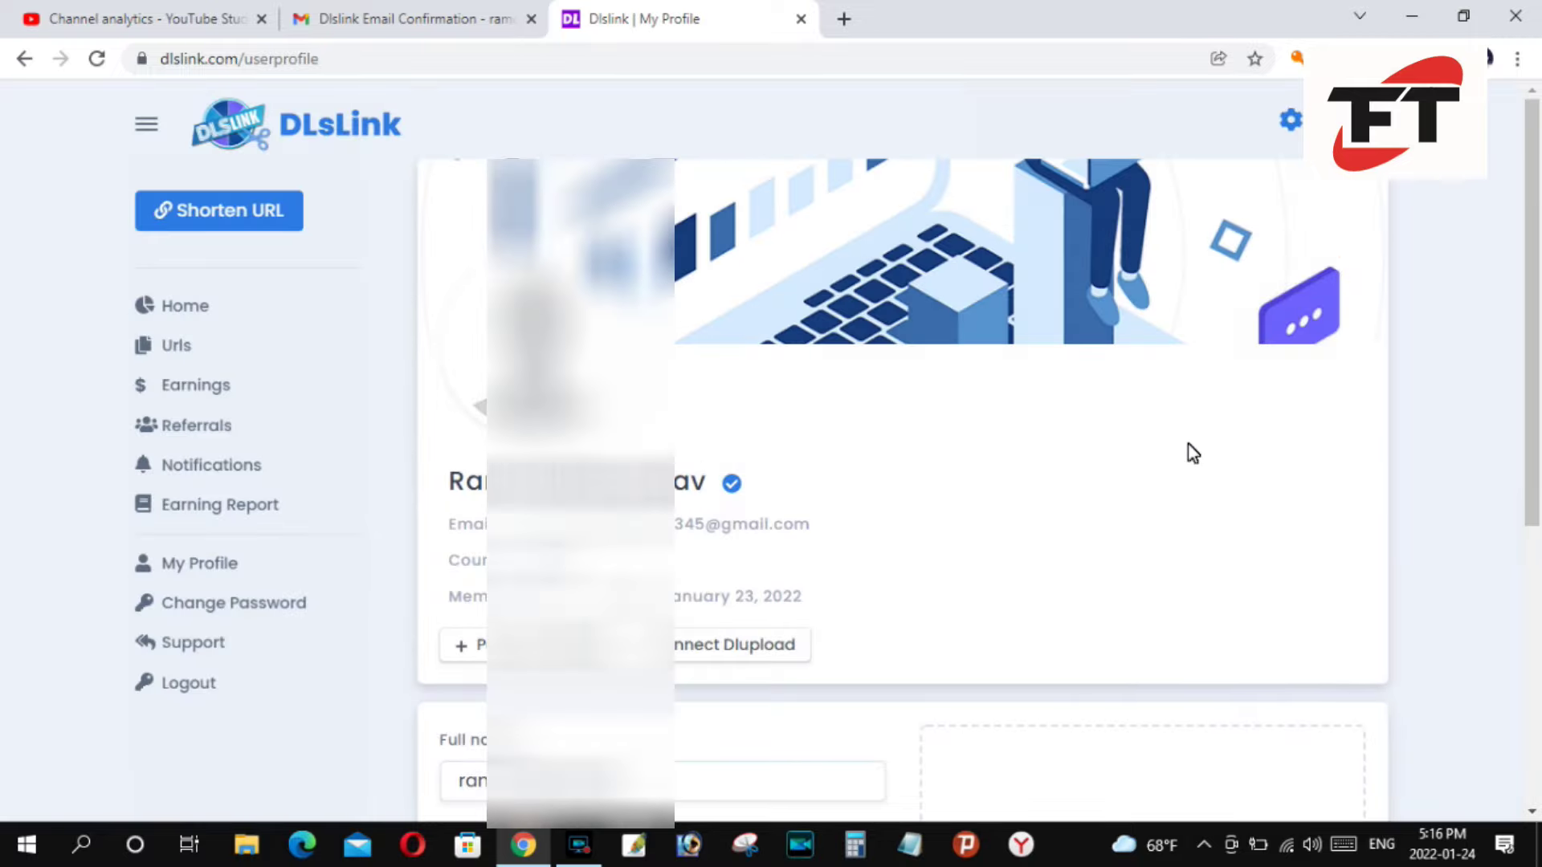
- Open the DLsLink home dashboard and review its earnings and URL statistics
click(186, 306)
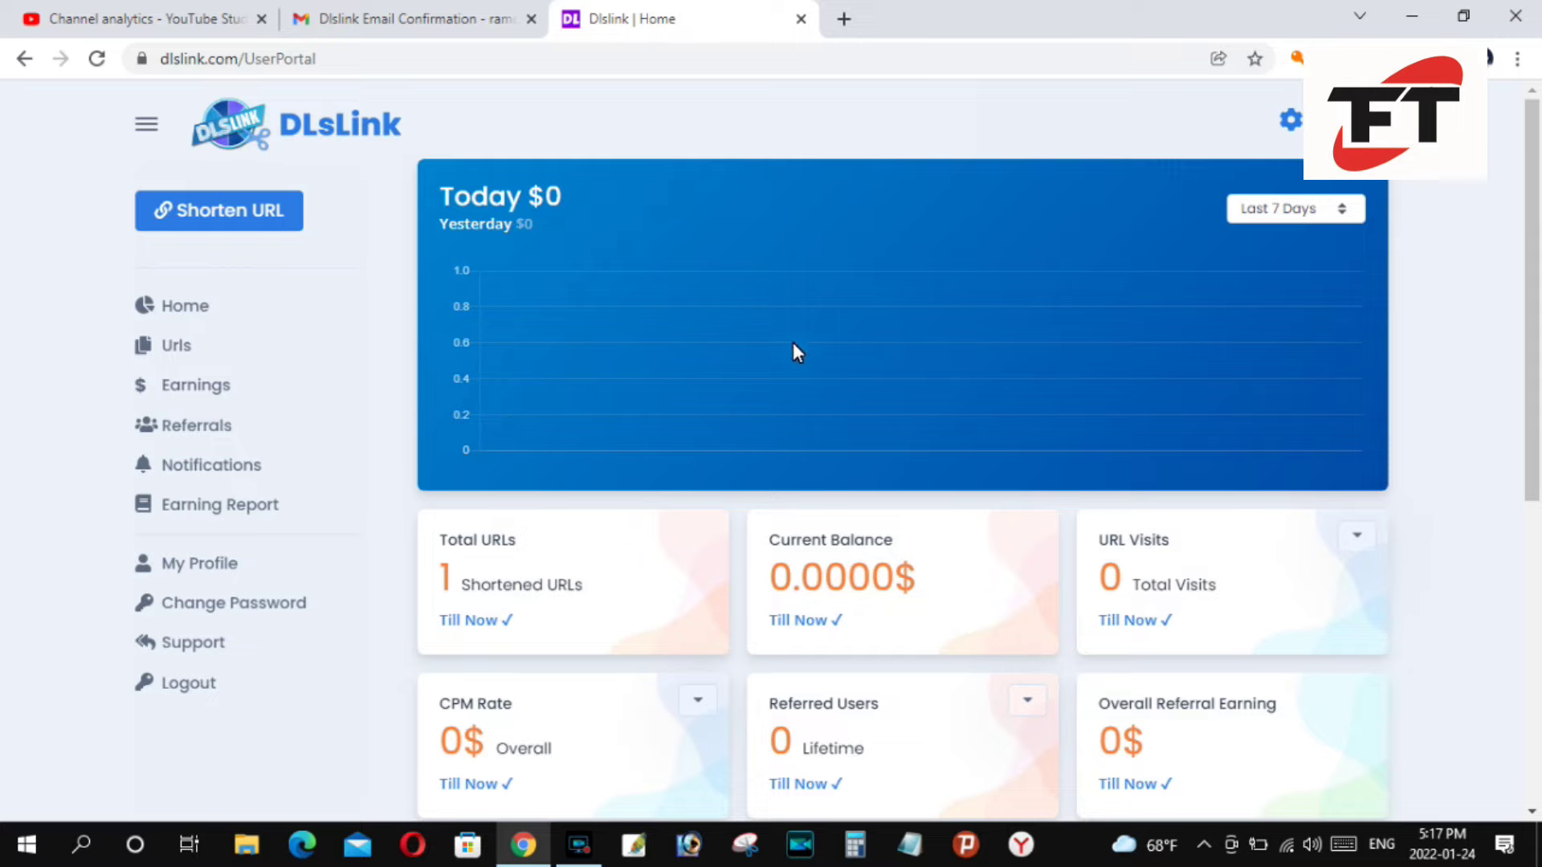
drag(1535, 258, 1538, 352)
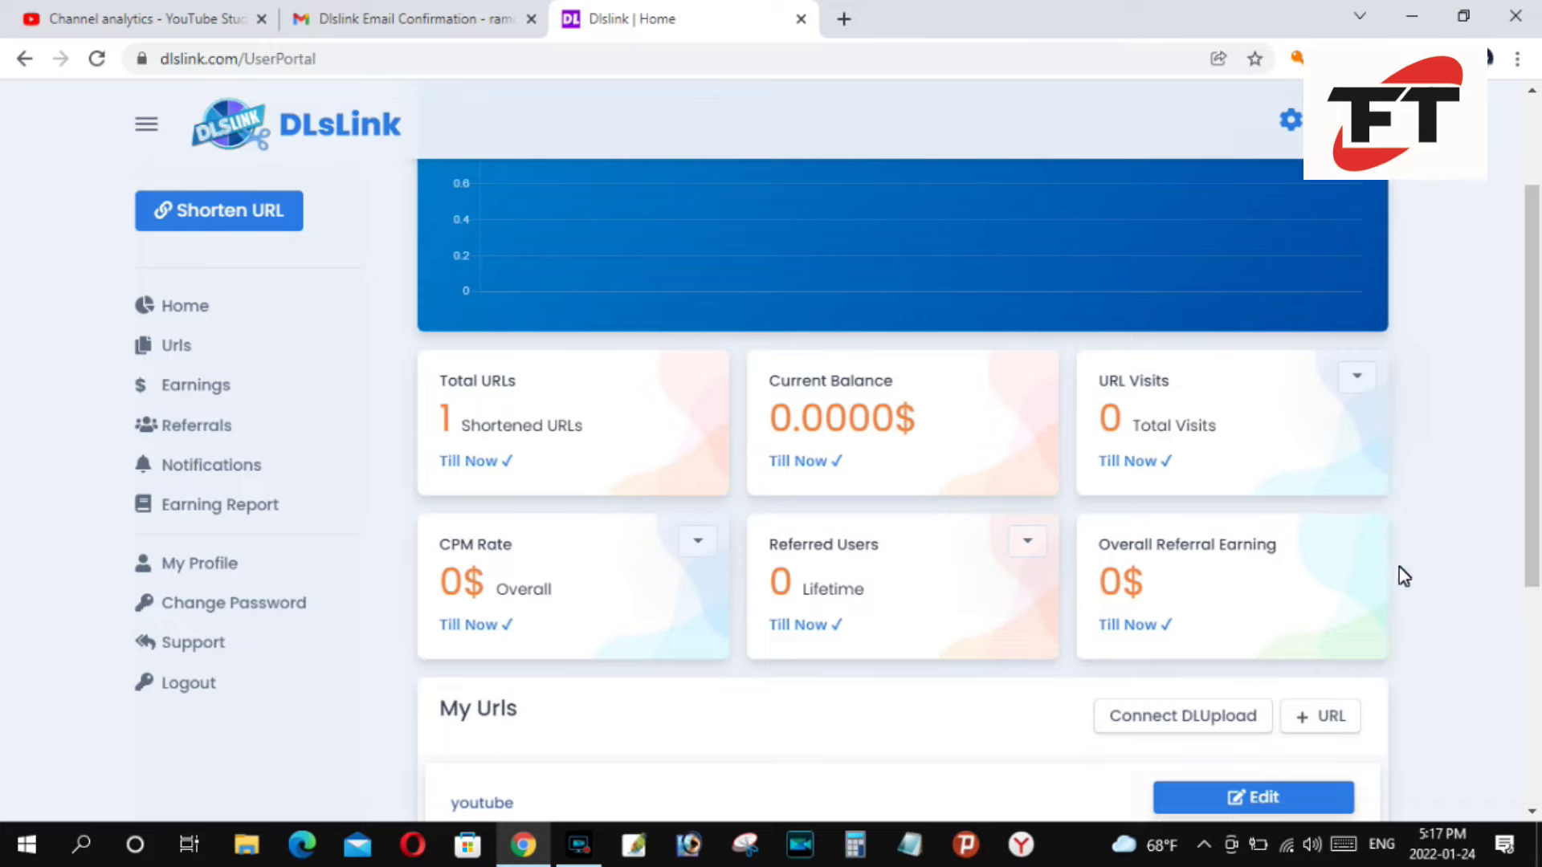
- Open a blank browser tab and start a new shortened URL from the DLsLink dashboard
drag(1532, 522, 1532, 299)
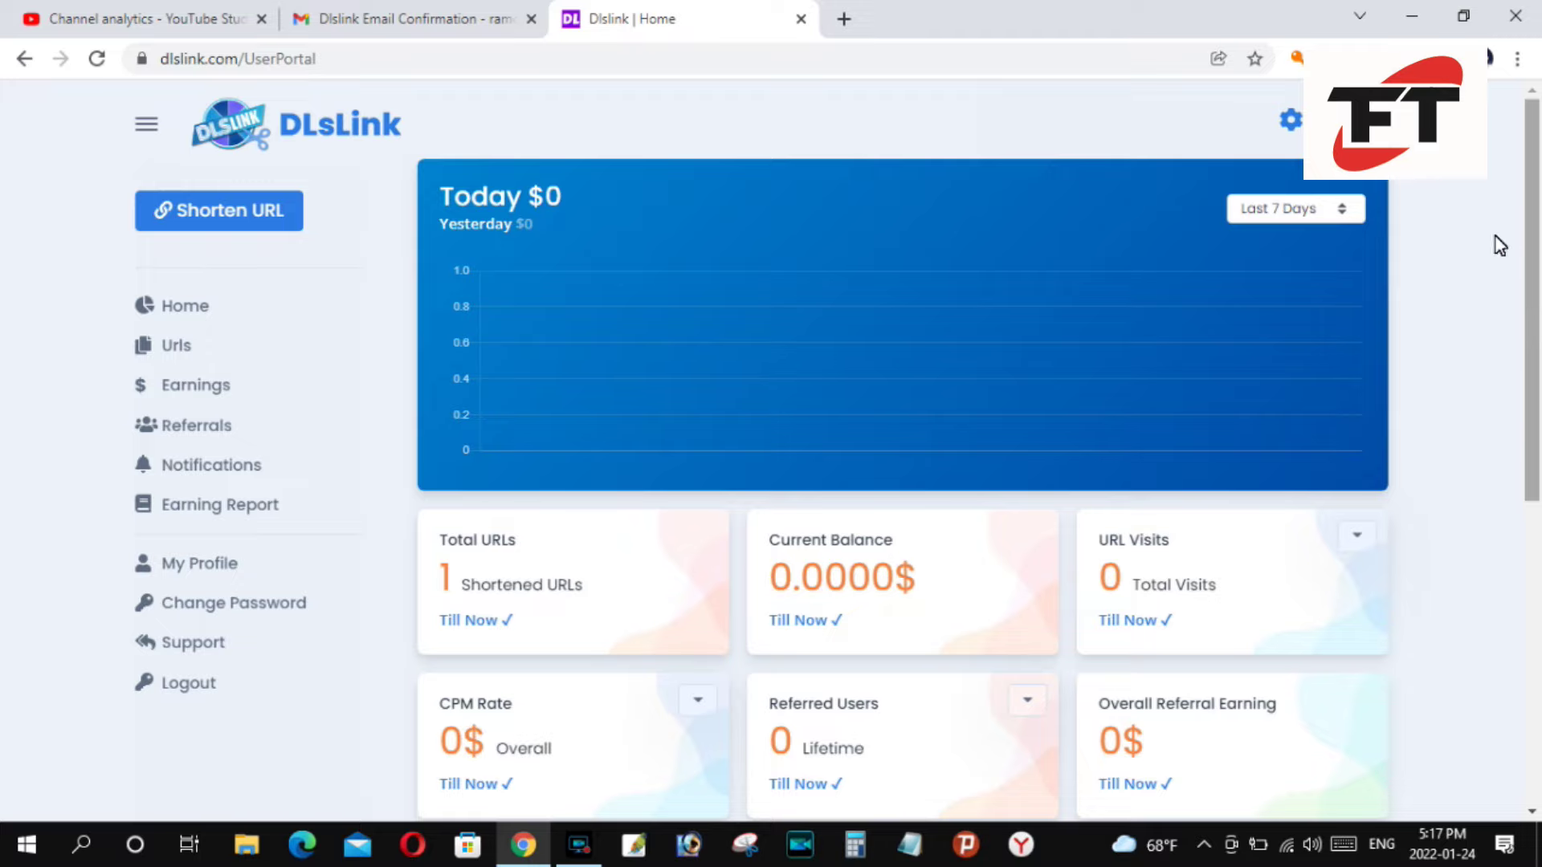
click(841, 20)
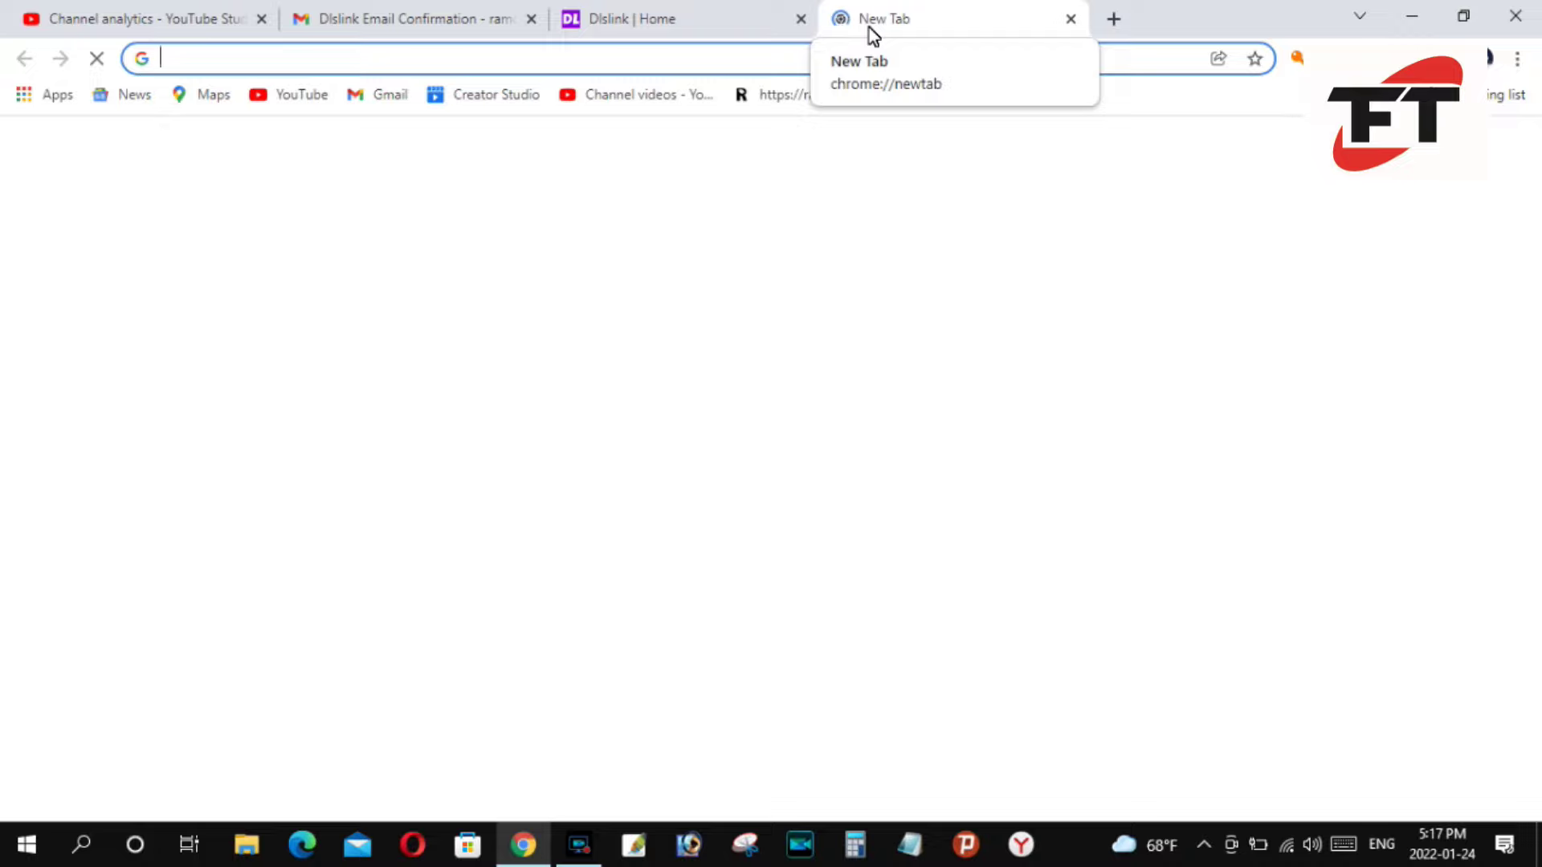
click(661, 14)
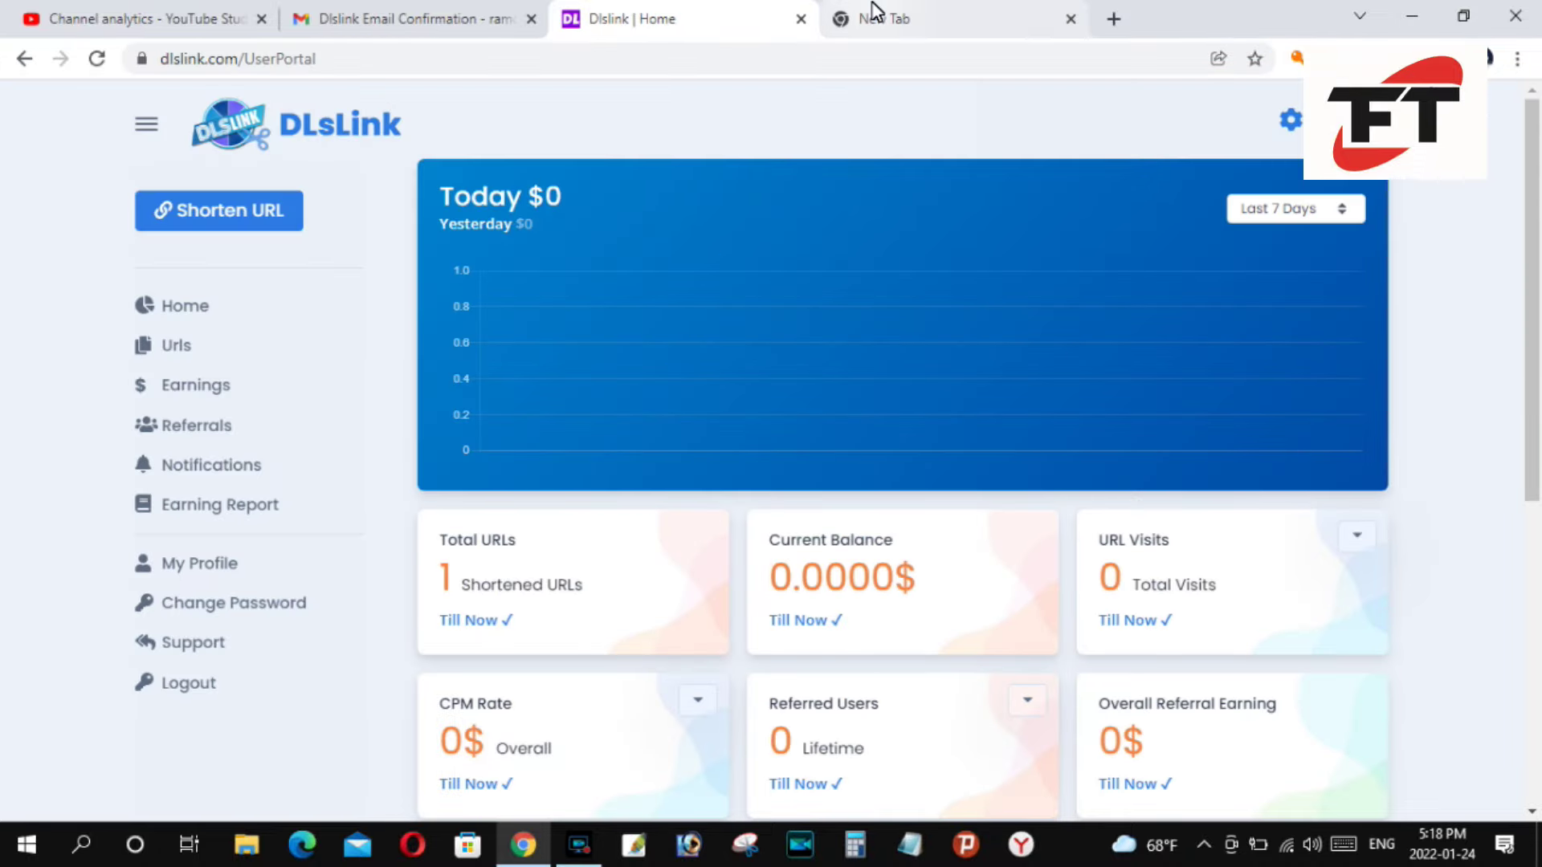
click(195, 222)
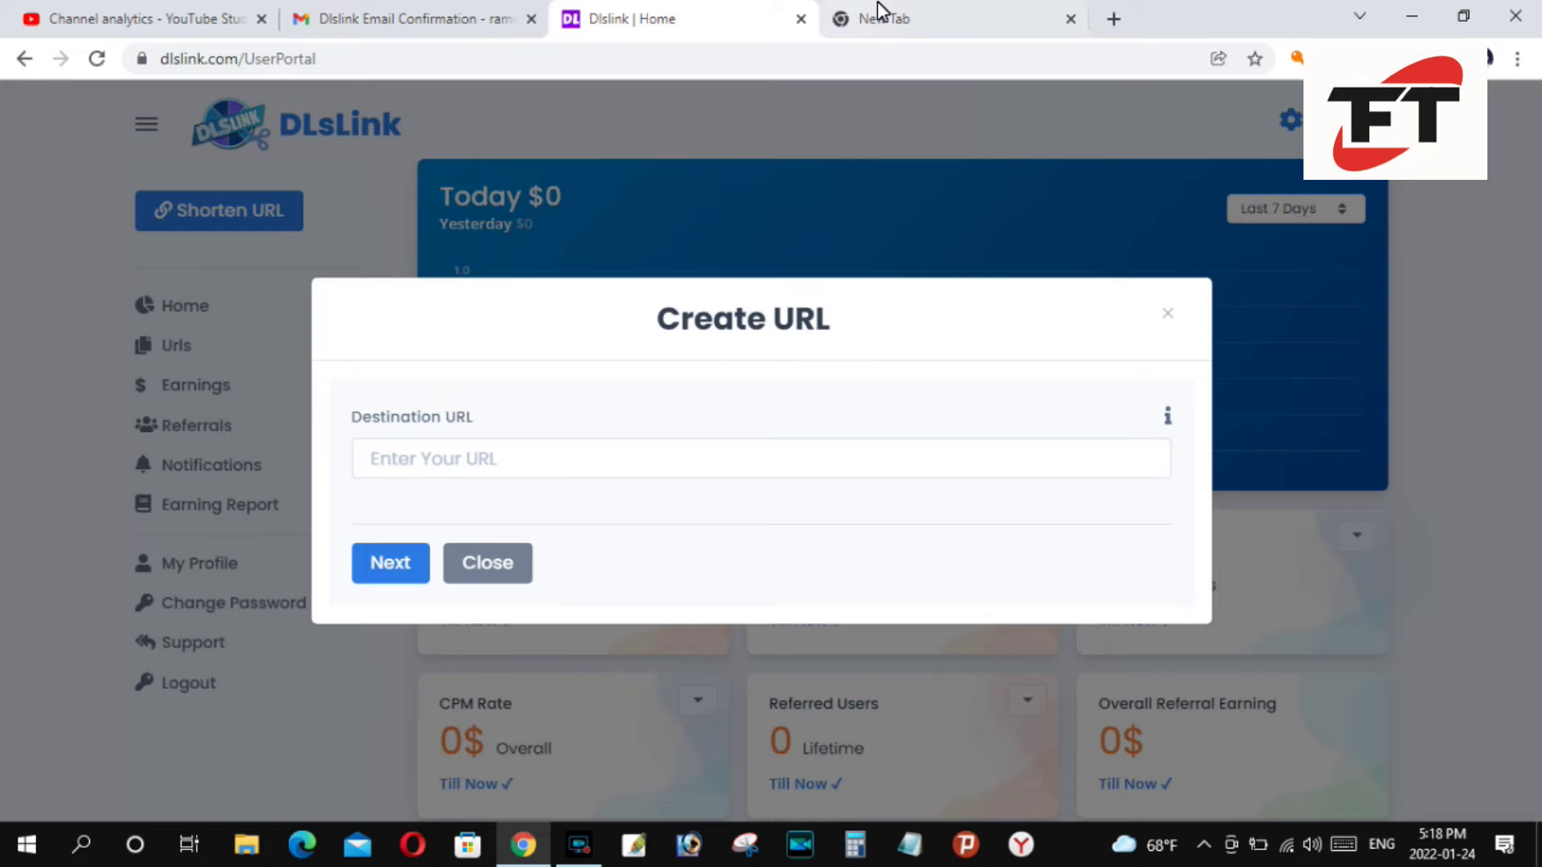
- Load YouTube's home page in the blank browser tab and copy its web address
click(879, 10)
click(276, 95)
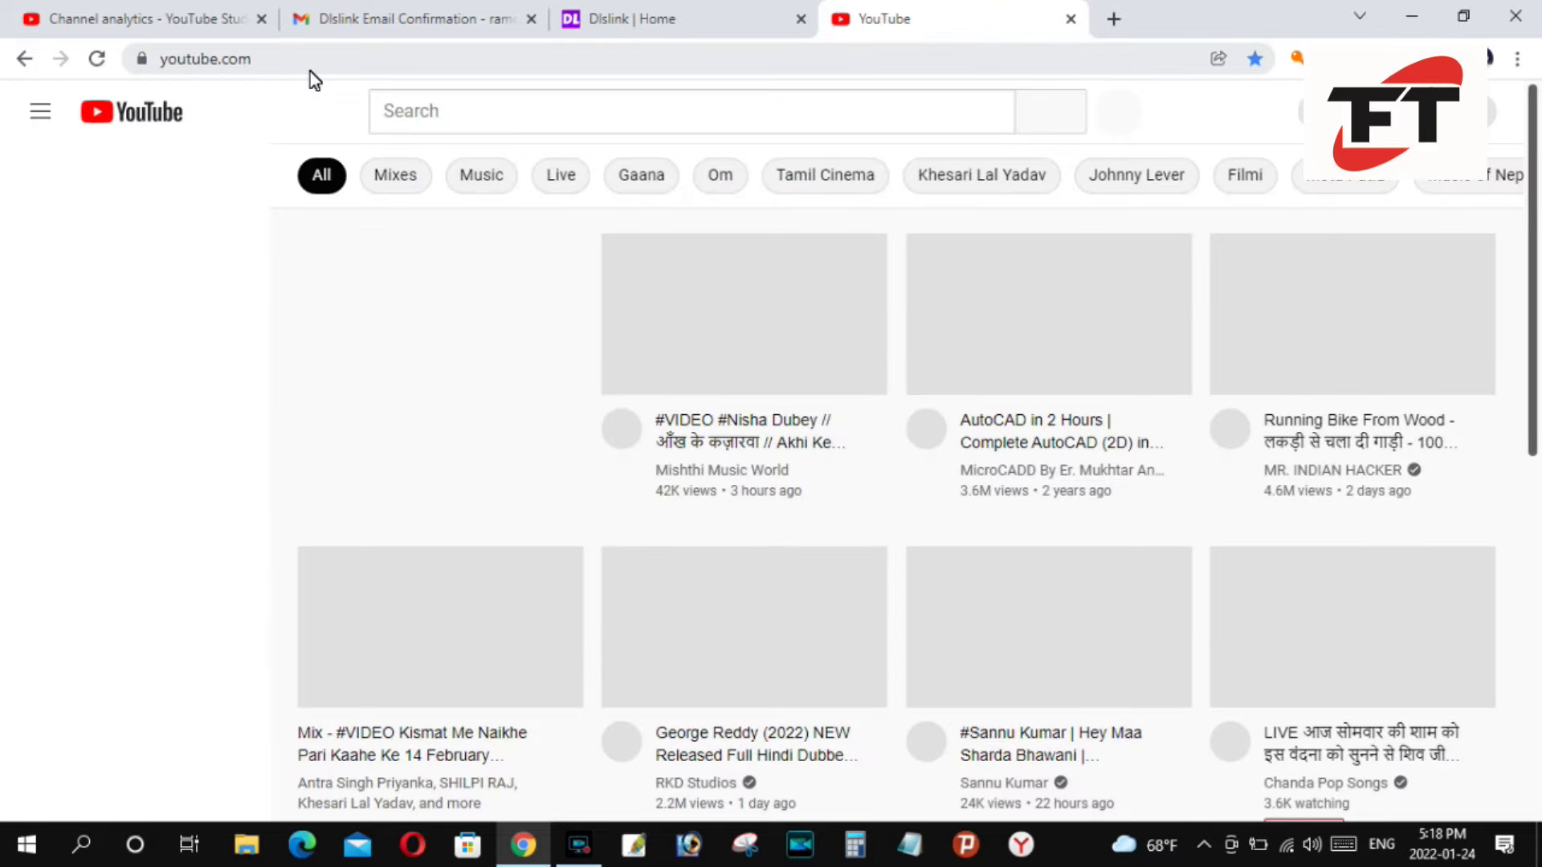
click(305, 69)
click(305, 70)
key(ctrl+a)
key(ctrl+c)
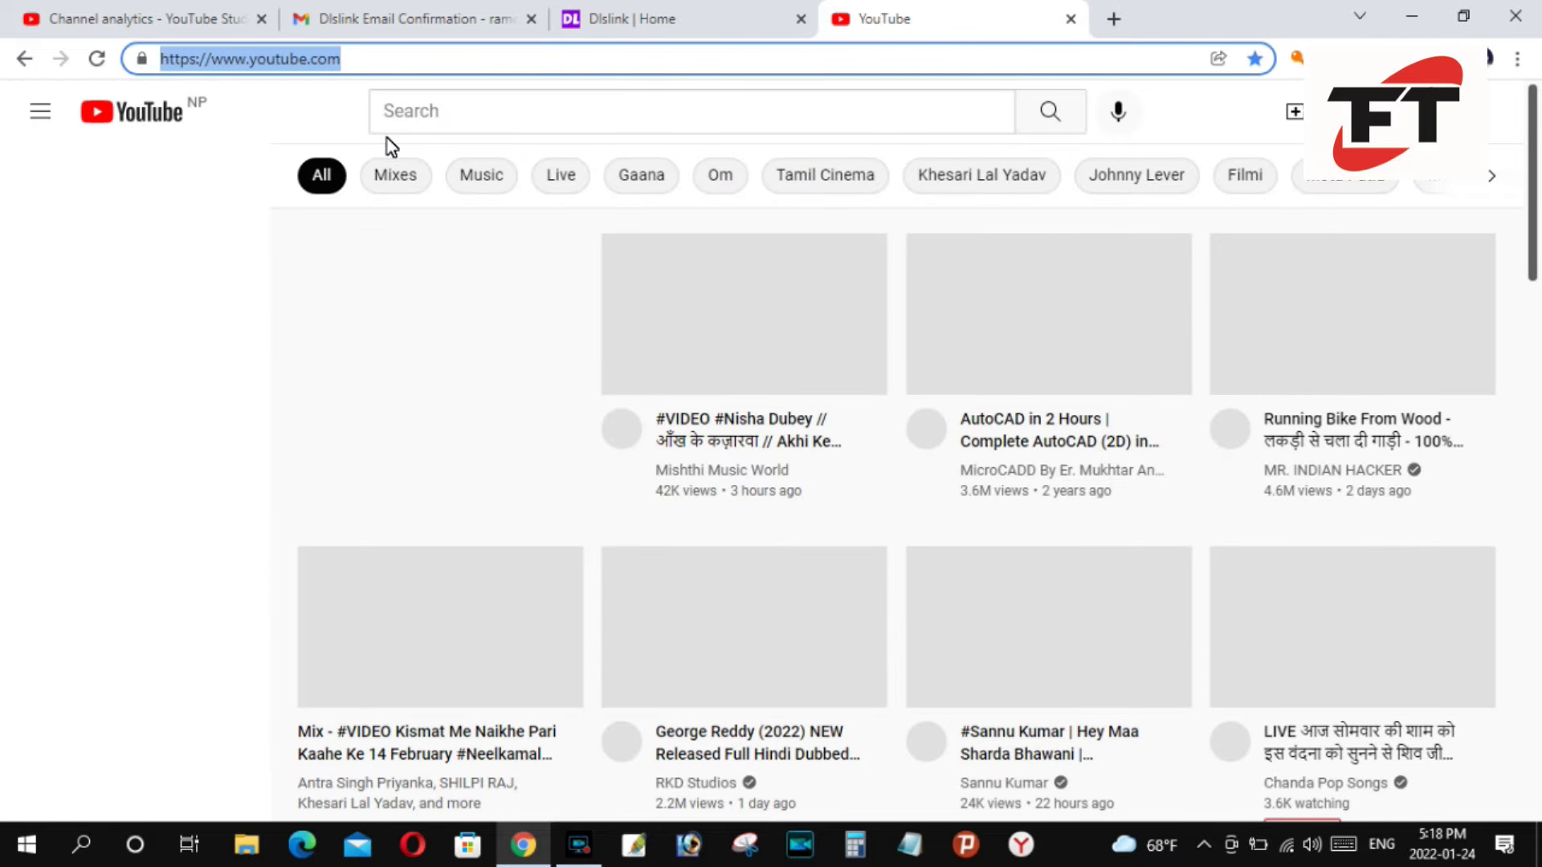
click(385, 10)
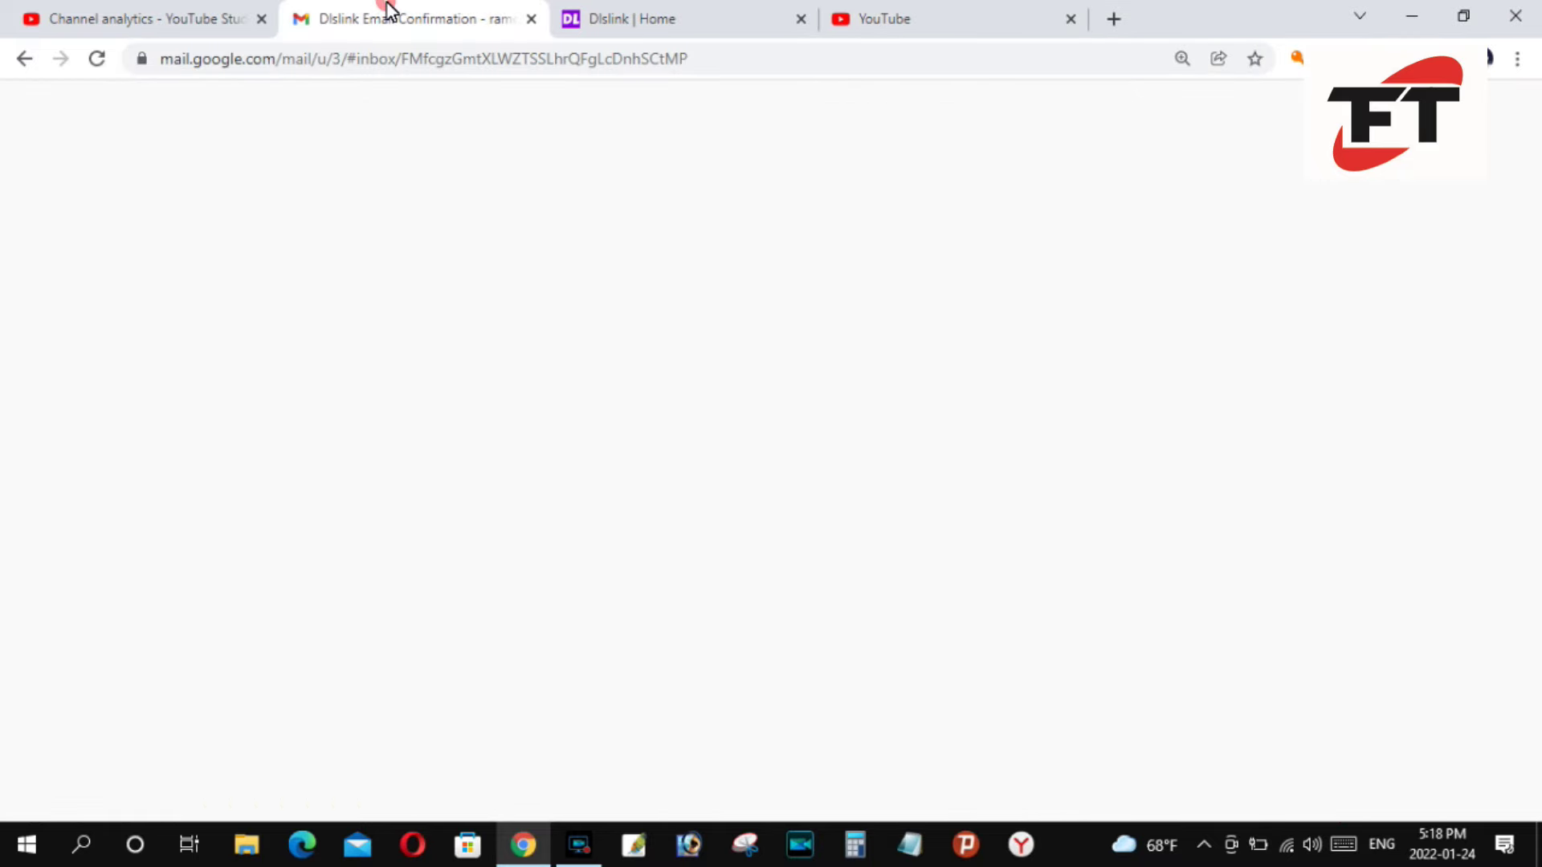
click(634, 12)
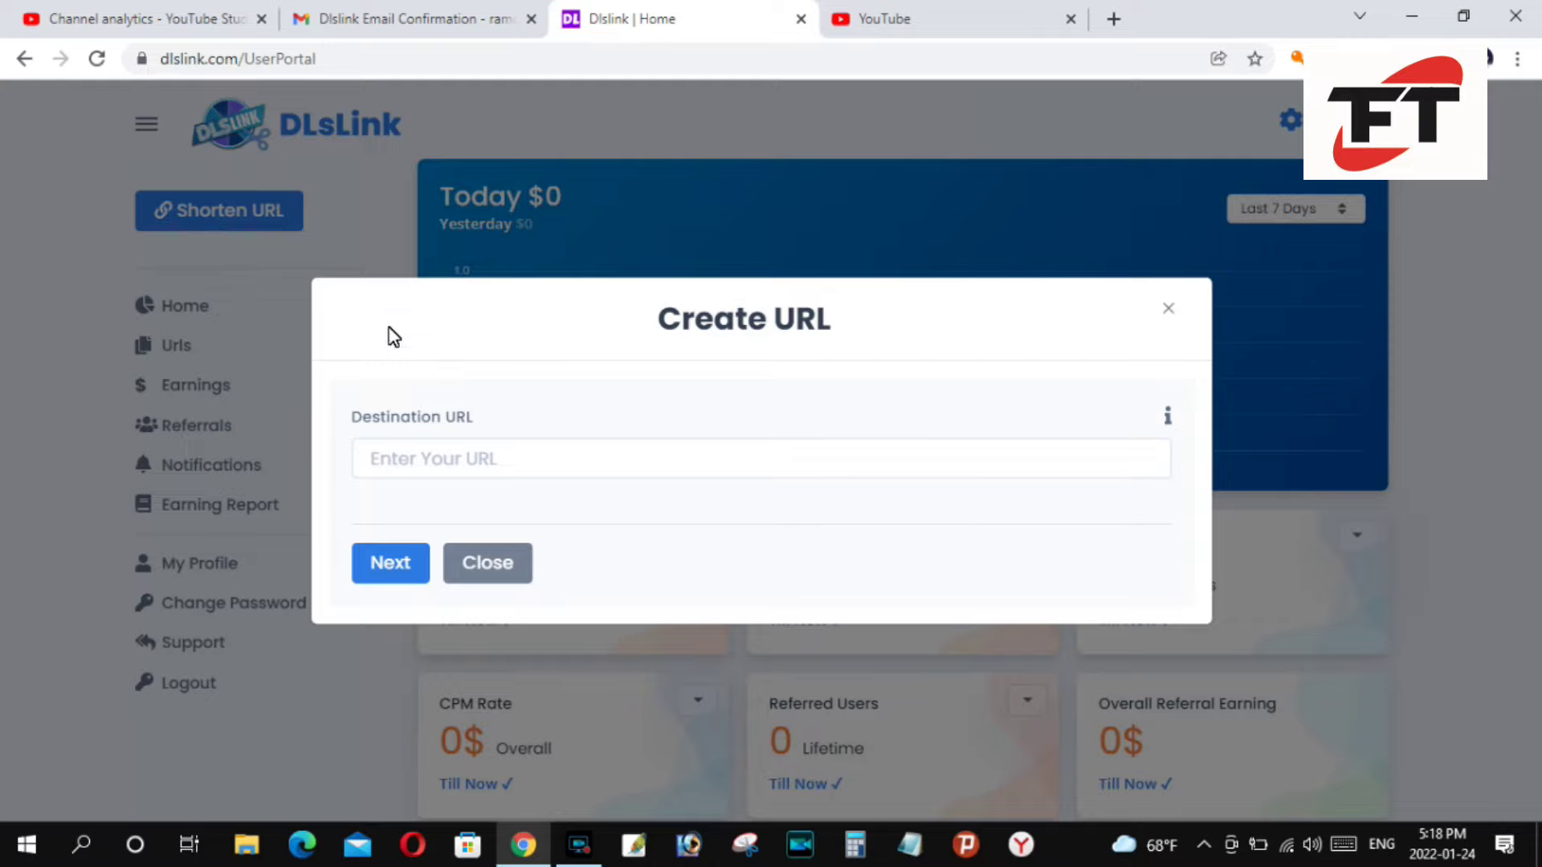
click(420, 462)
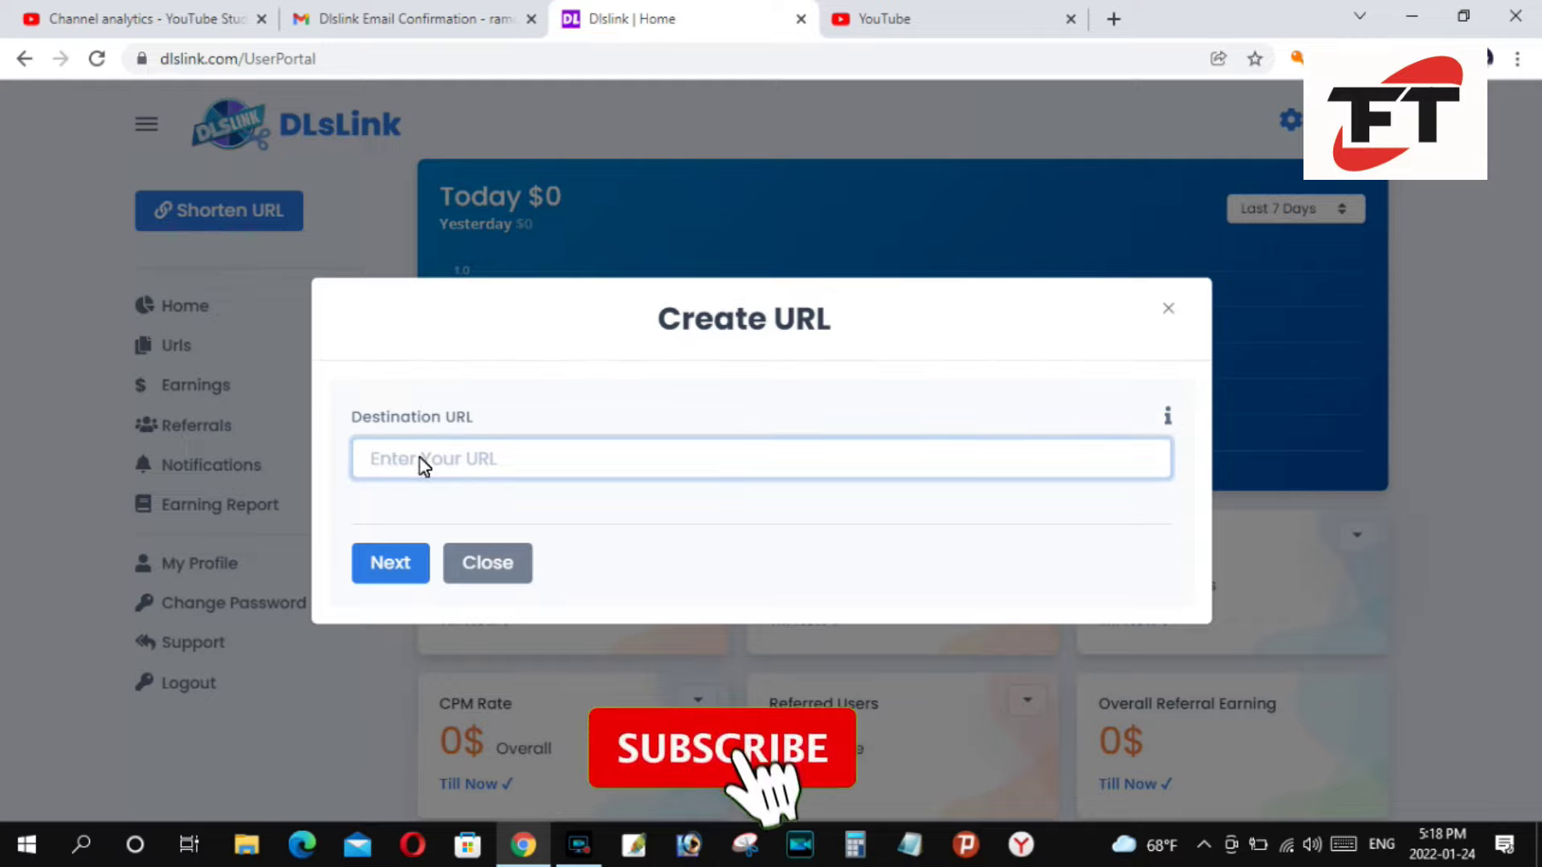
key(ctrl+v)
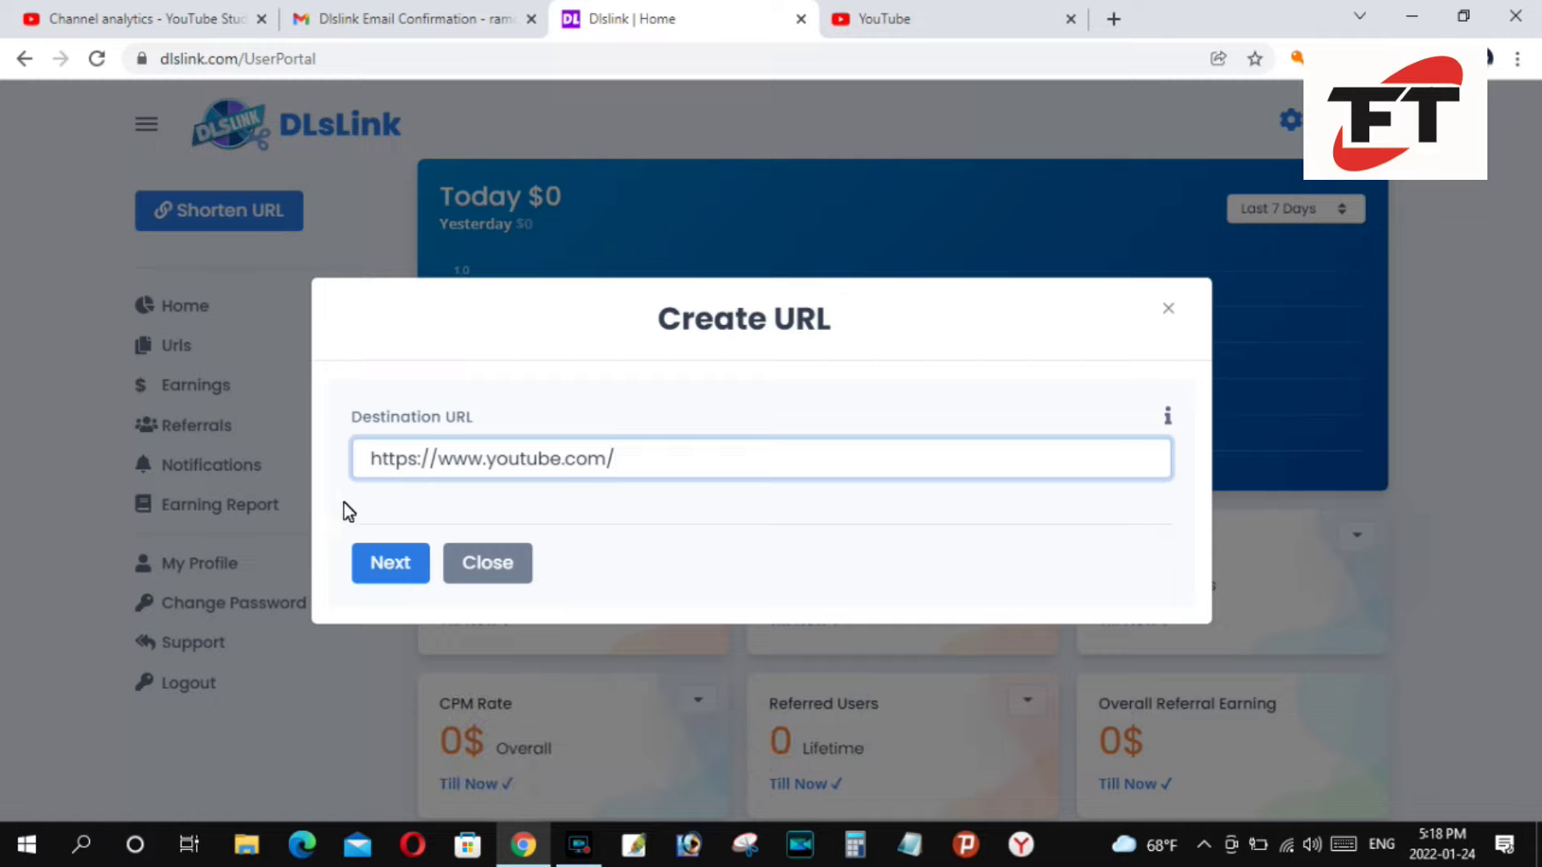
click(398, 572)
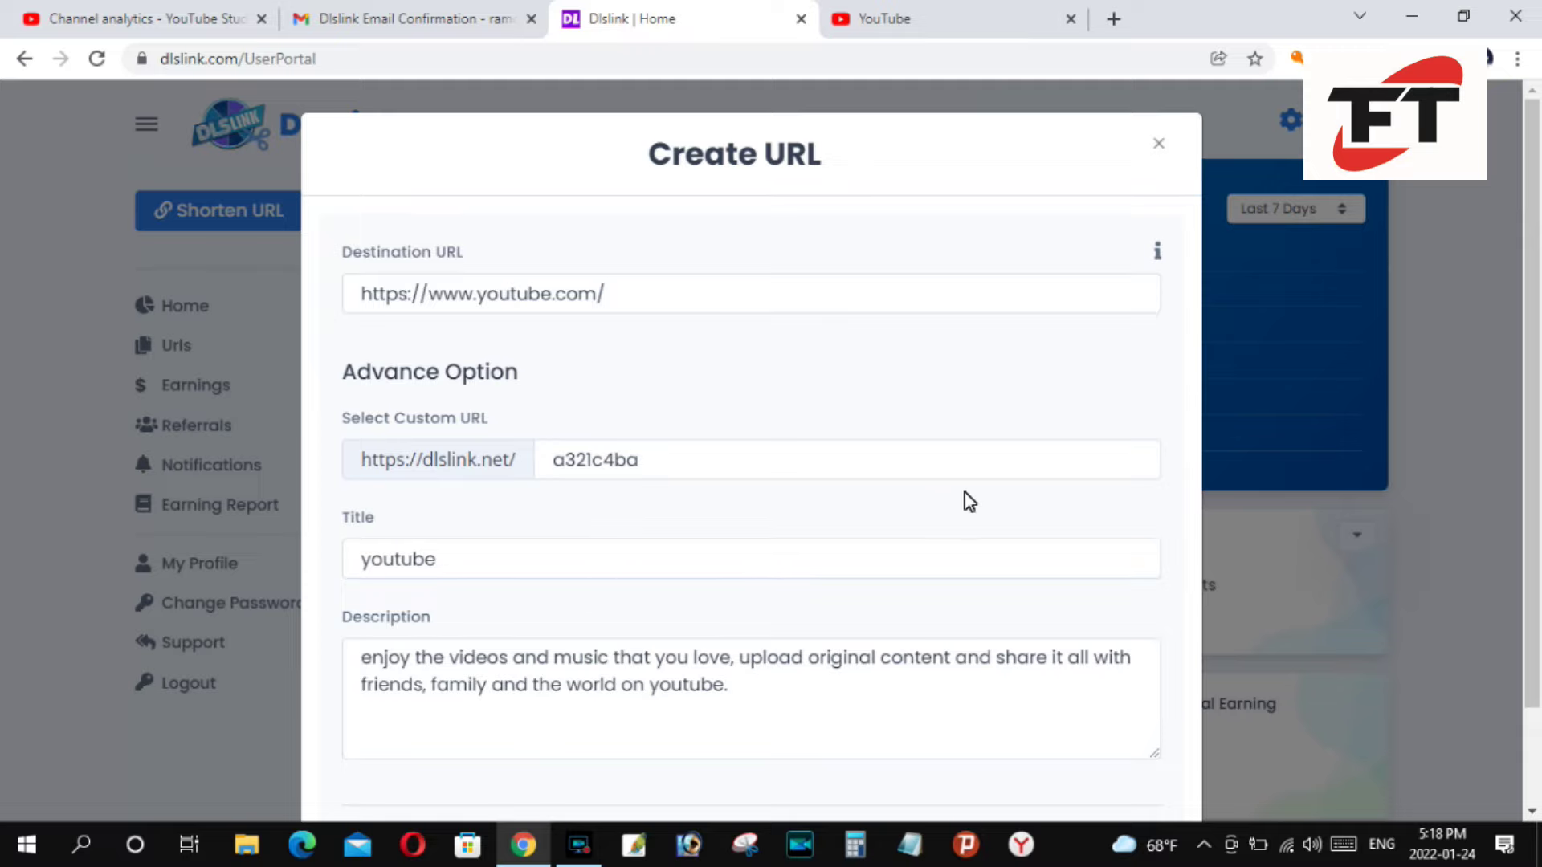
scroll(923, 514, down, 2)
click(396, 730)
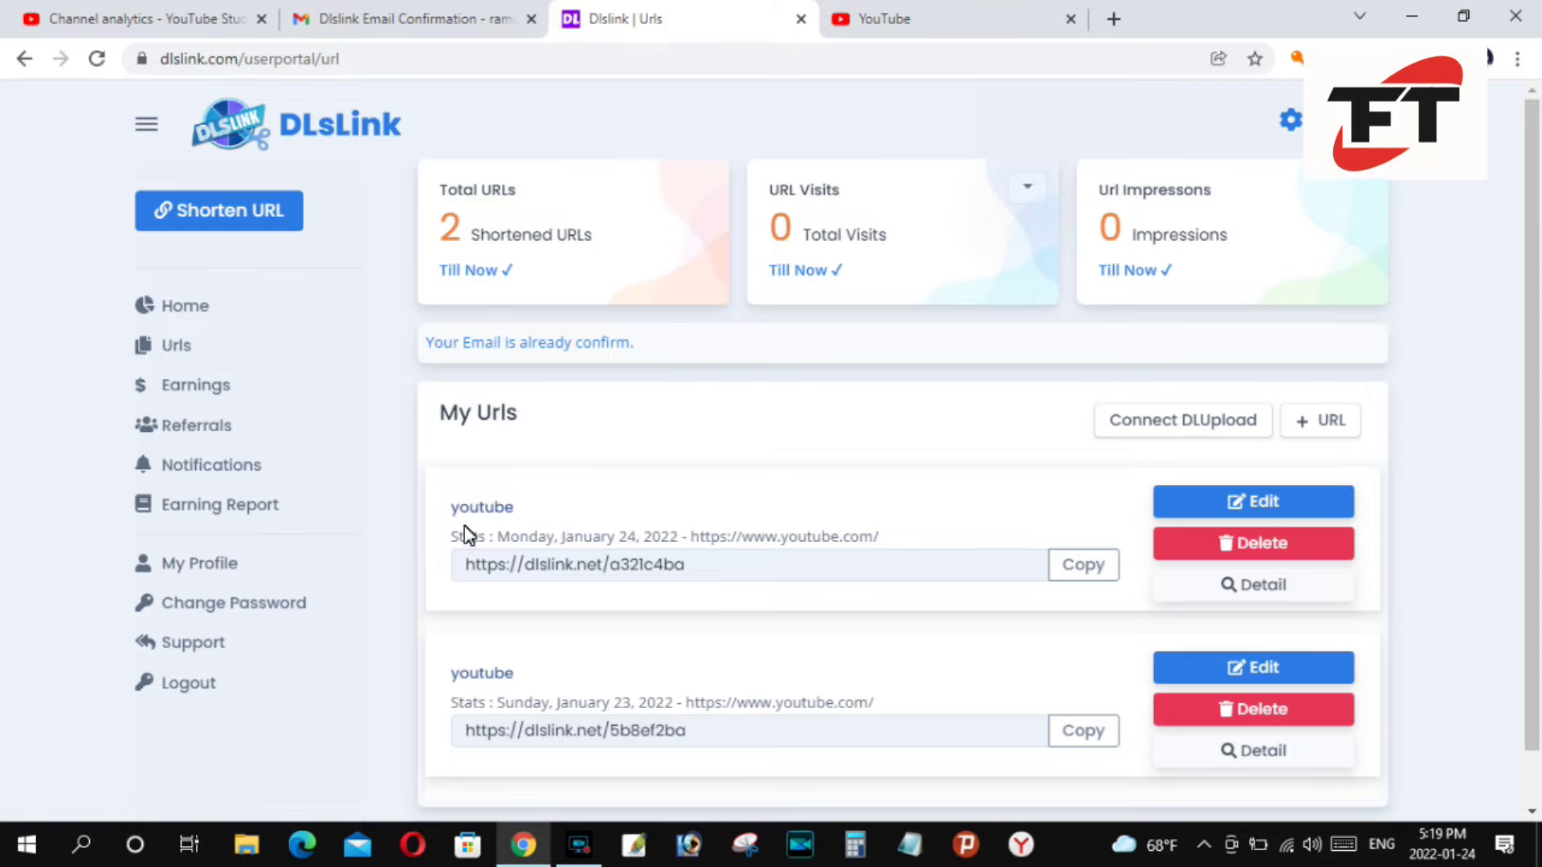
click(1082, 577)
click(1092, 573)
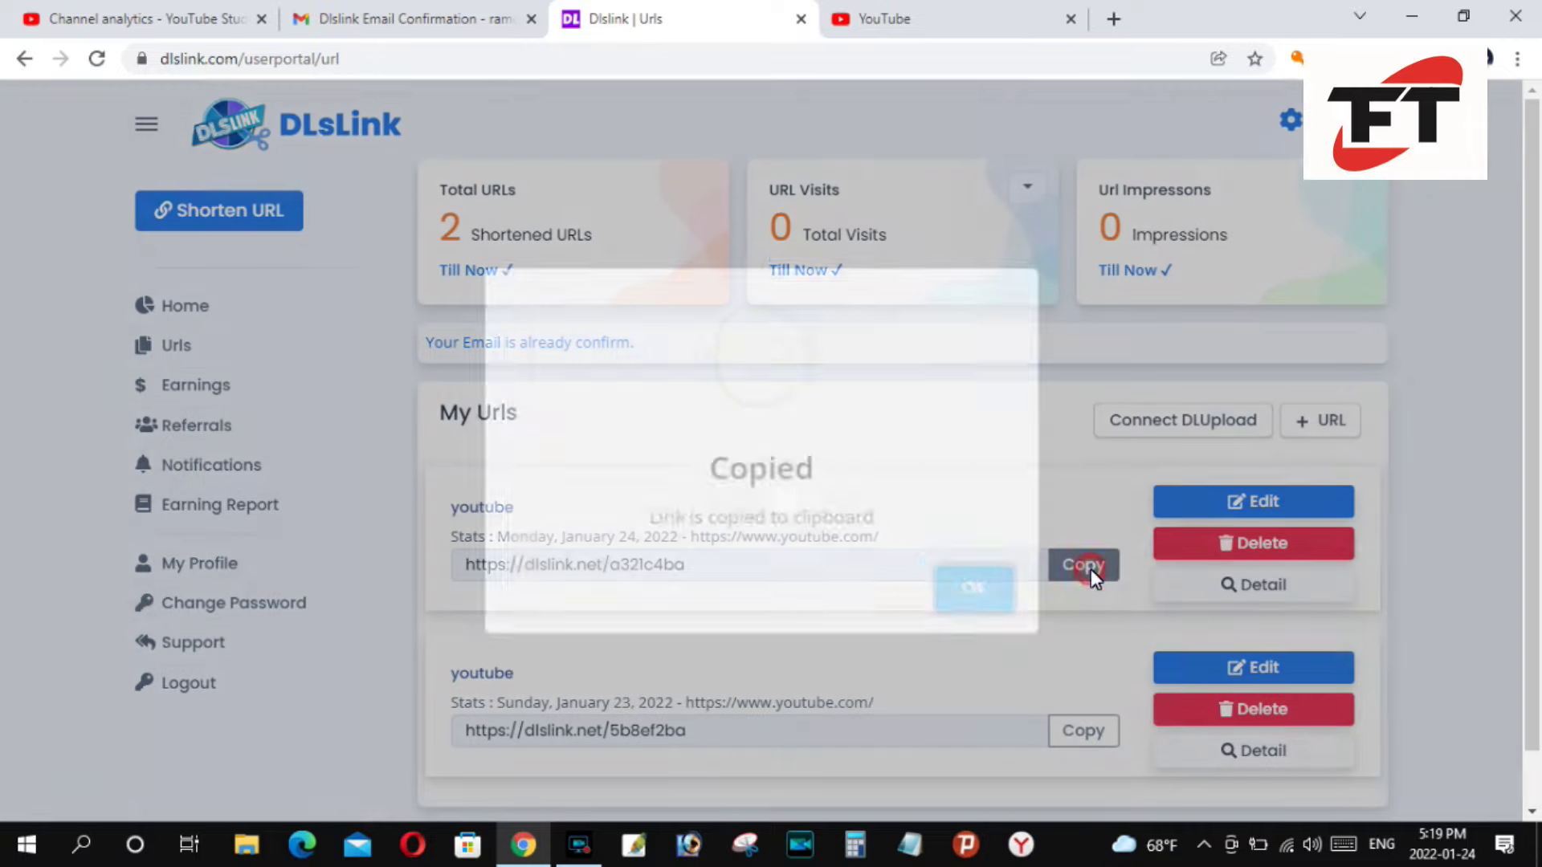
click(1084, 575)
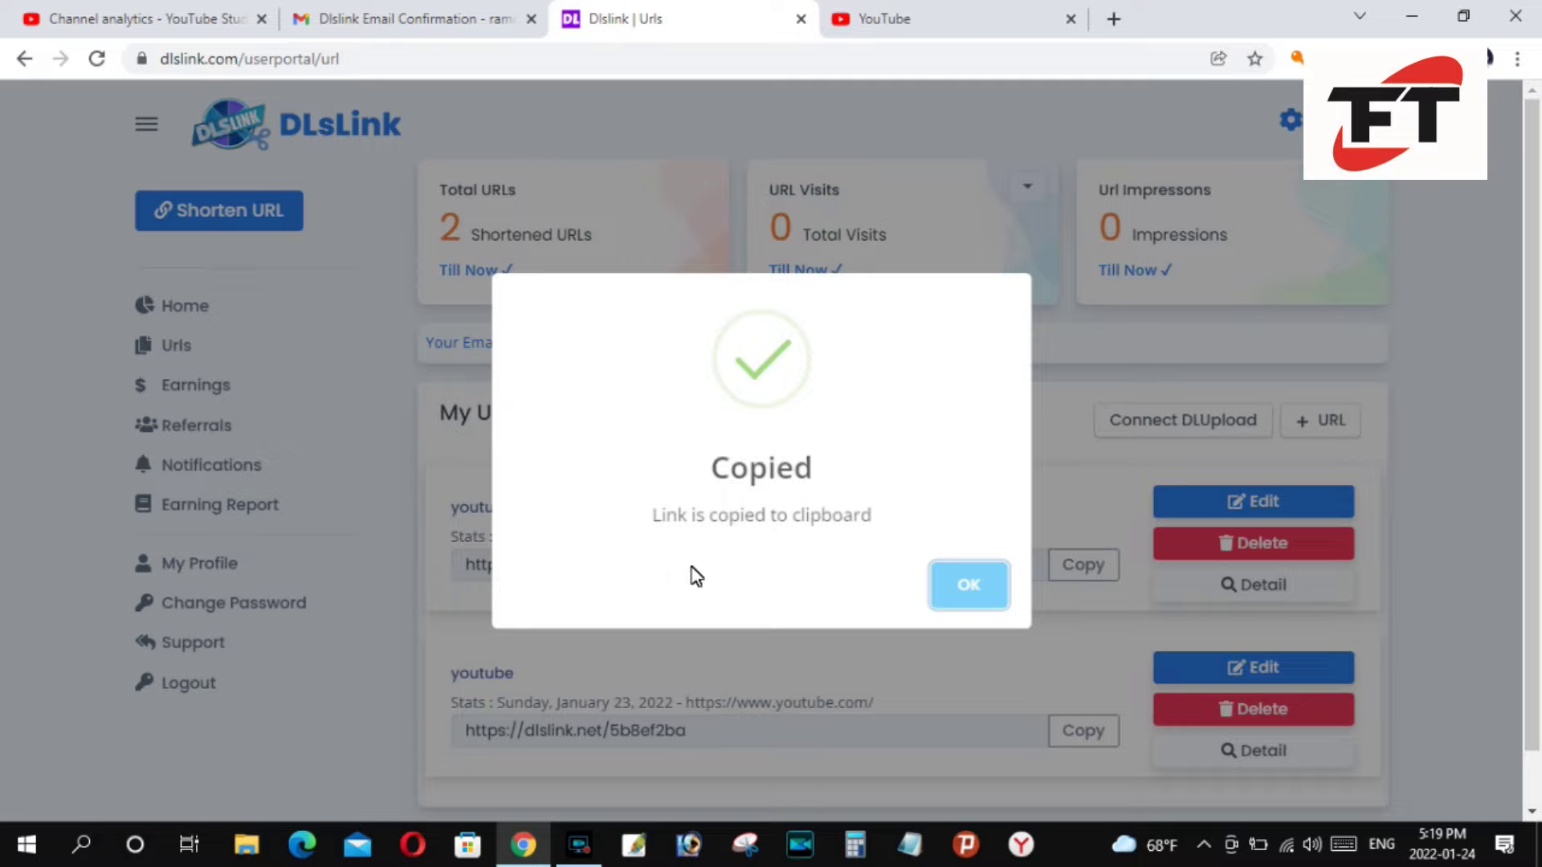
click(964, 587)
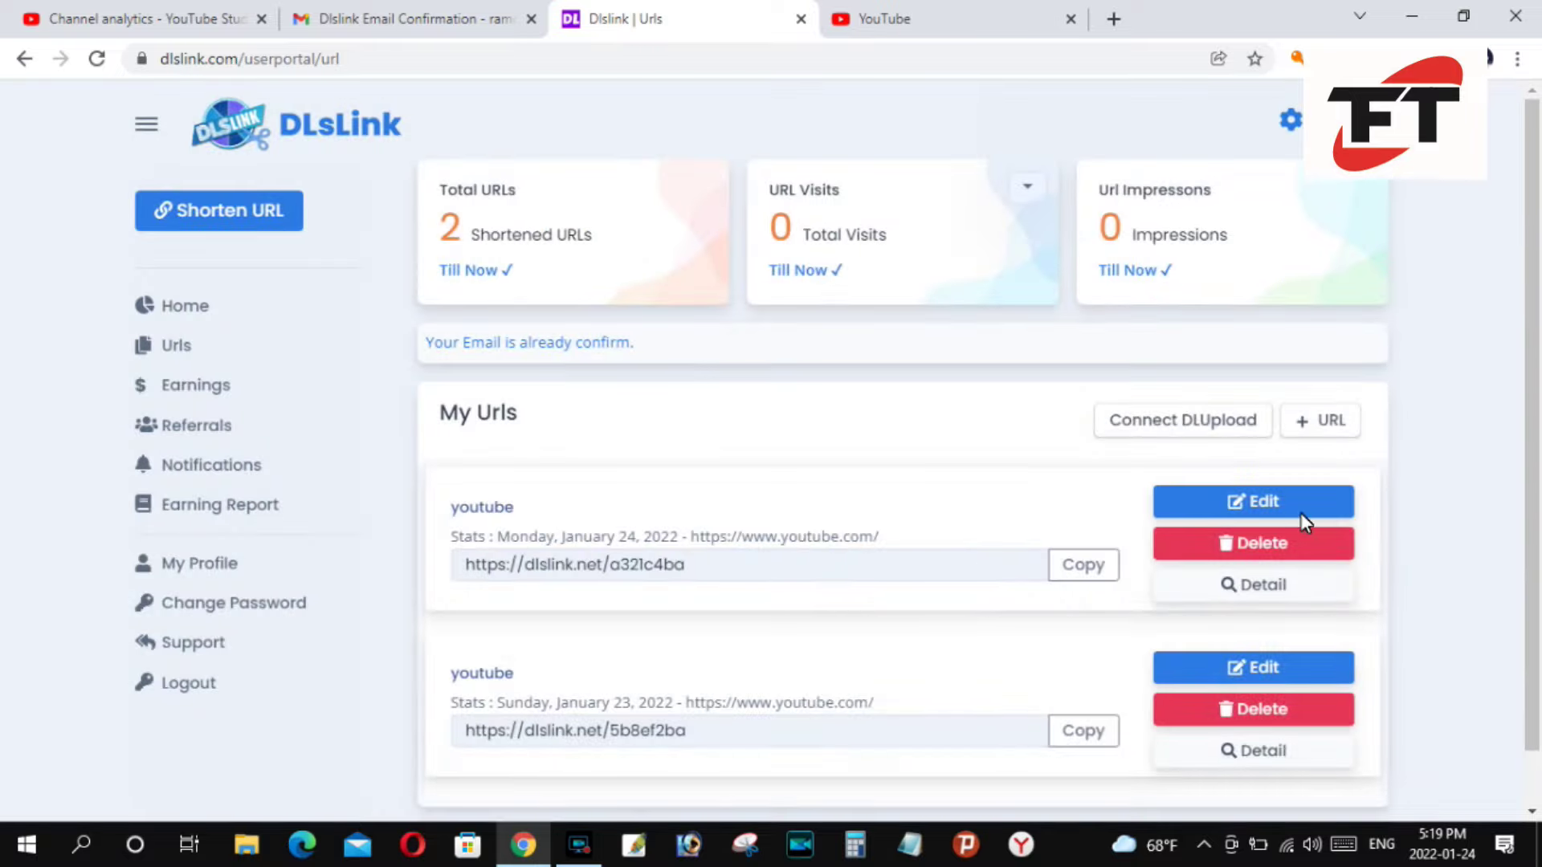
- Open the Referrals page and copy the account's referral URL
mouse_move(1532, 398)
mouse_down()
mouse_move(1531, 453)
mouse_move(1532, 398)
mouse_up()
click(197, 425)
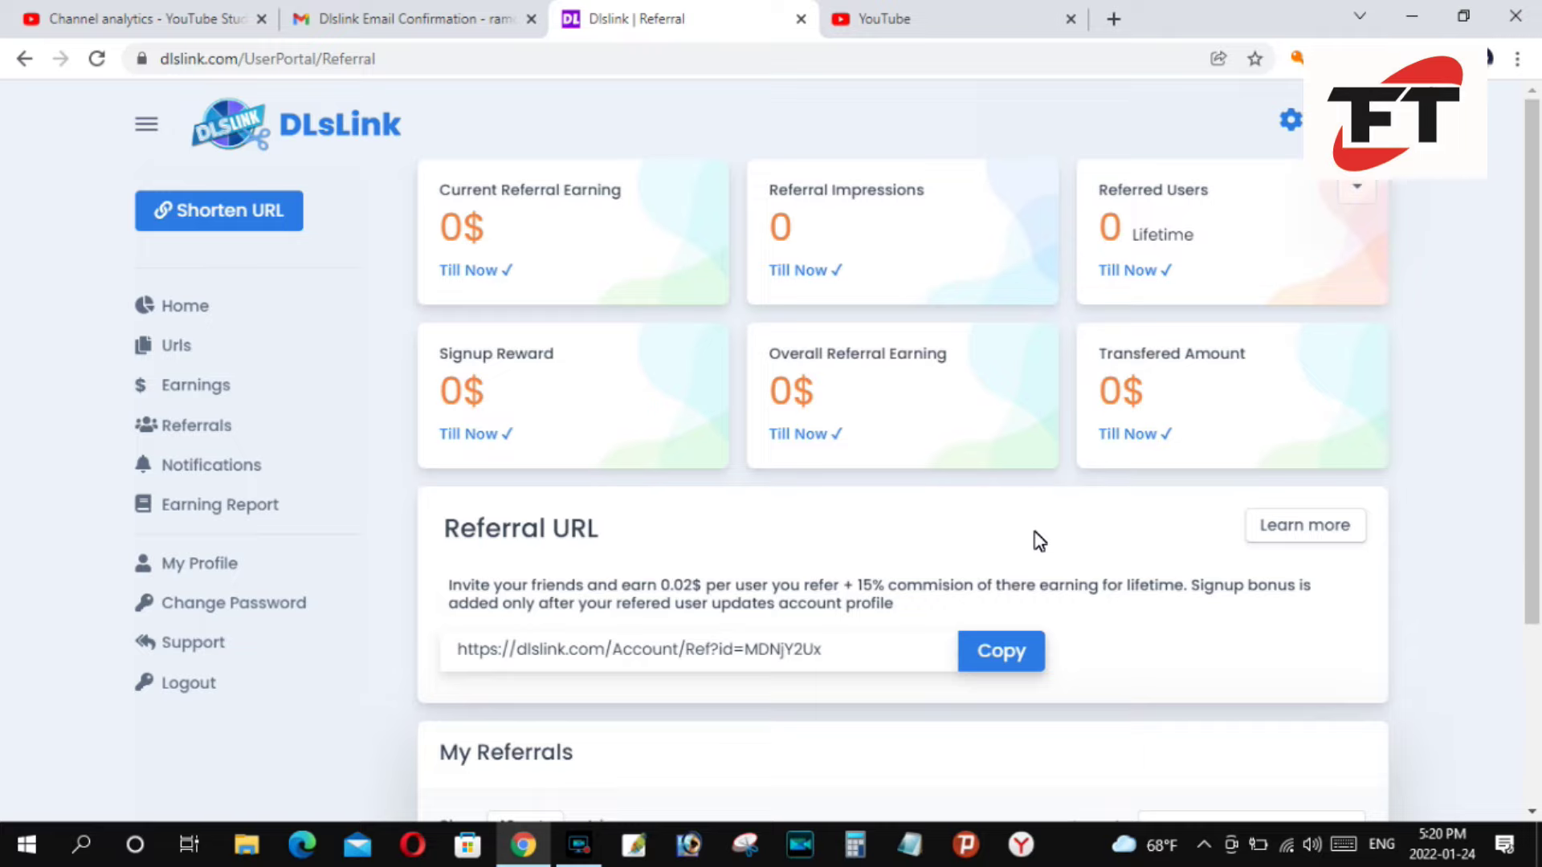
click(998, 647)
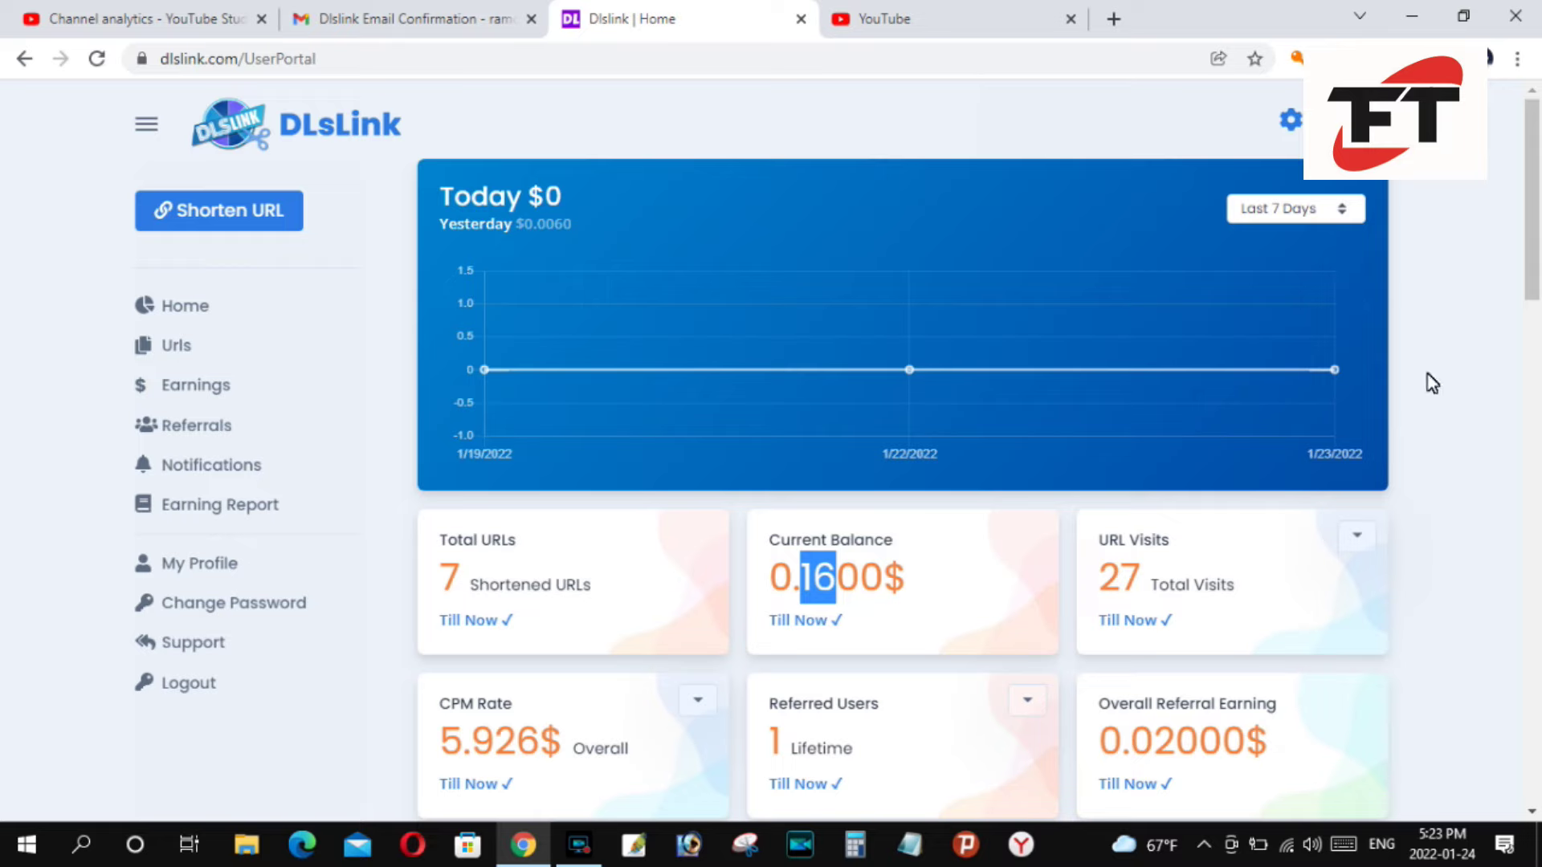
- Examine the current balance, URL visits and total shortened URLs on the home dashboard
scroll(1366, 386, down, 1)
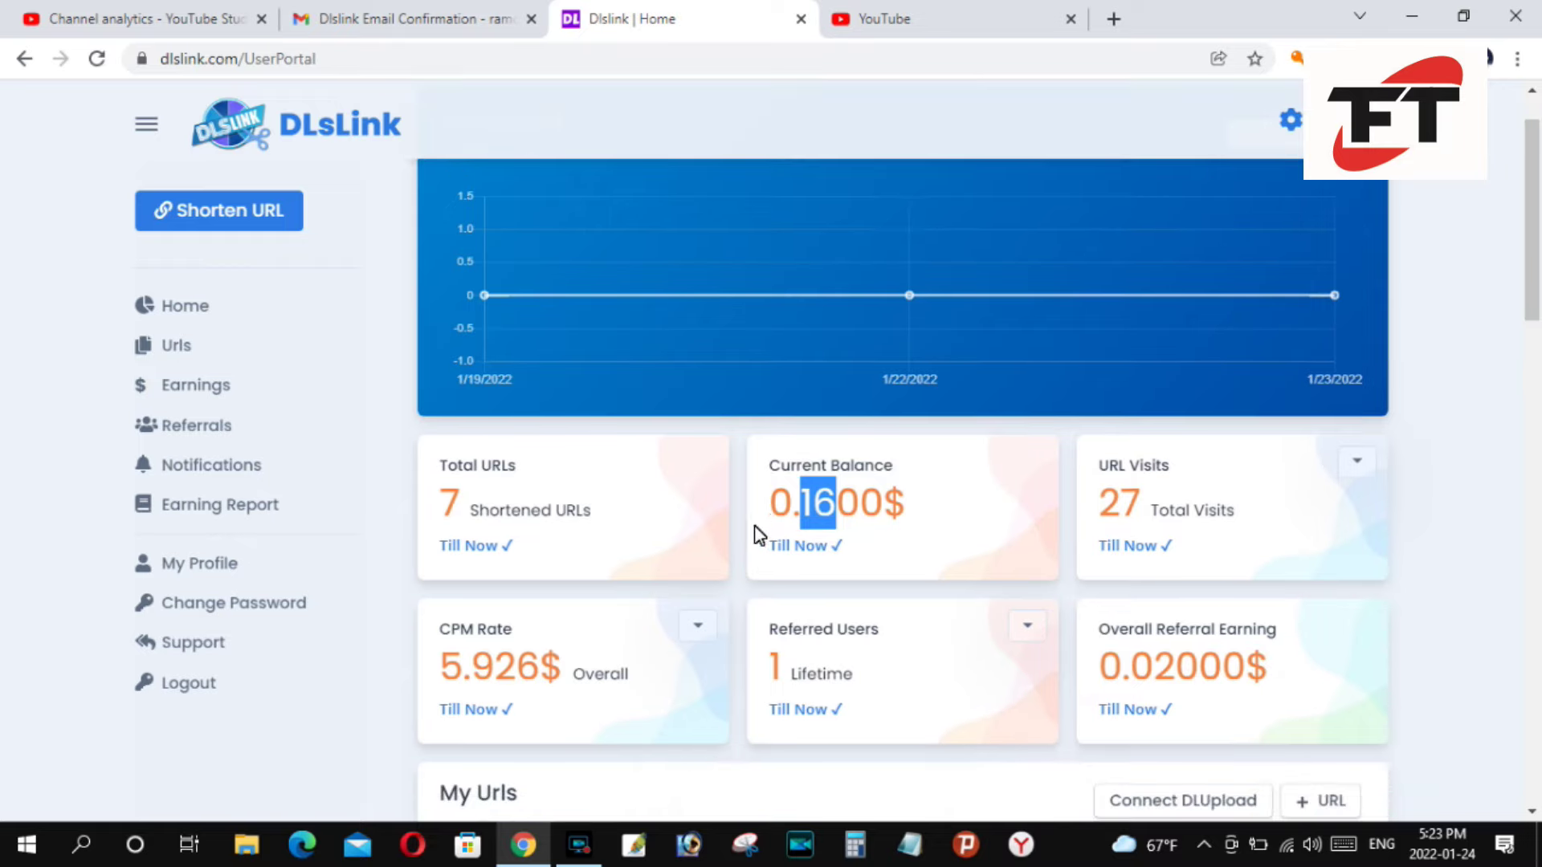
drag(925, 501, 767, 501)
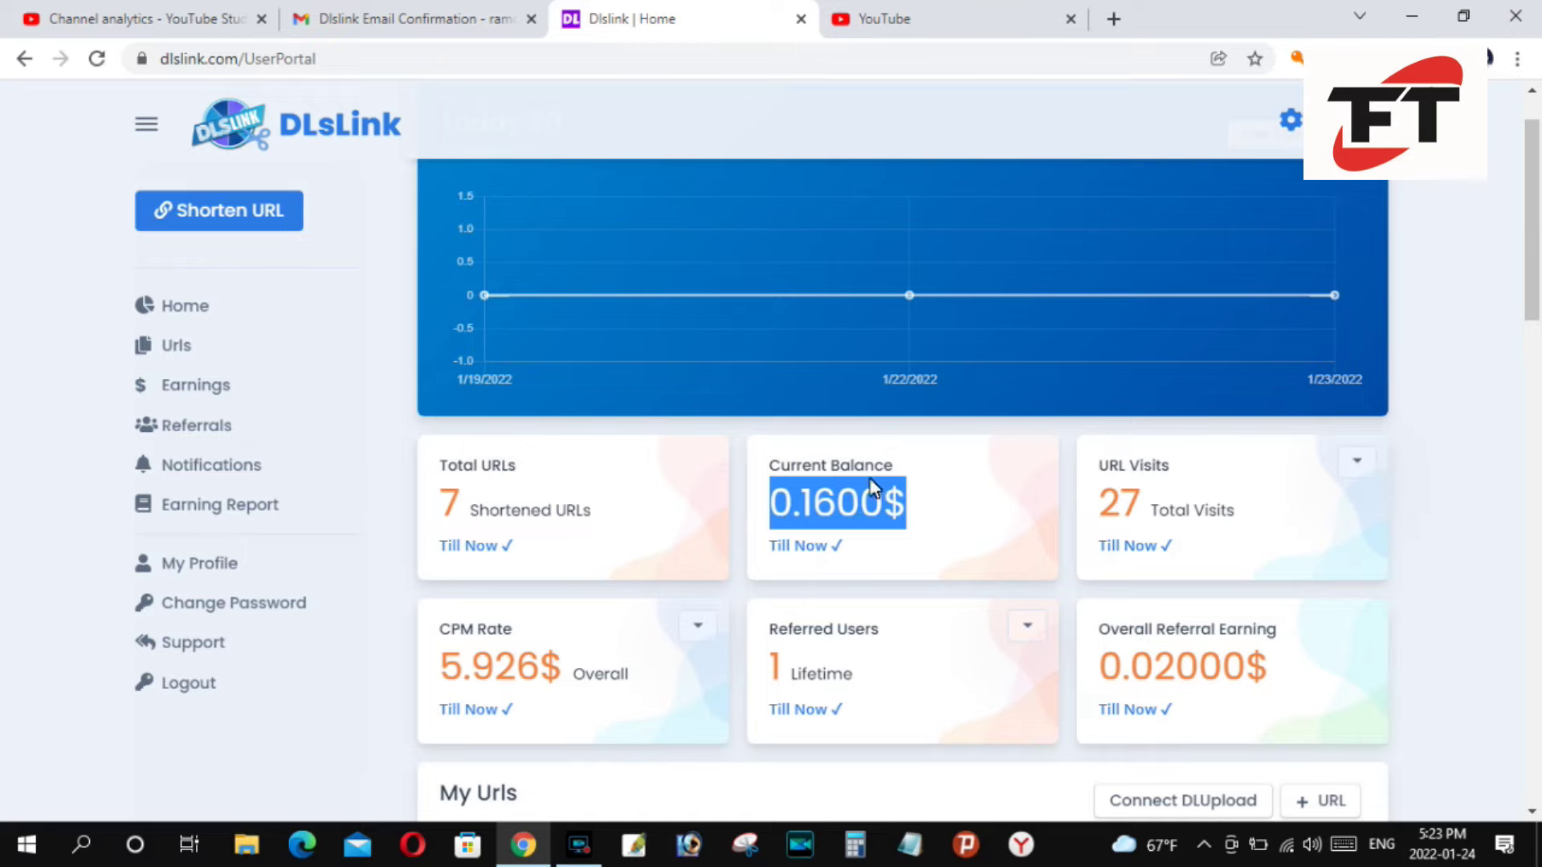
click(959, 506)
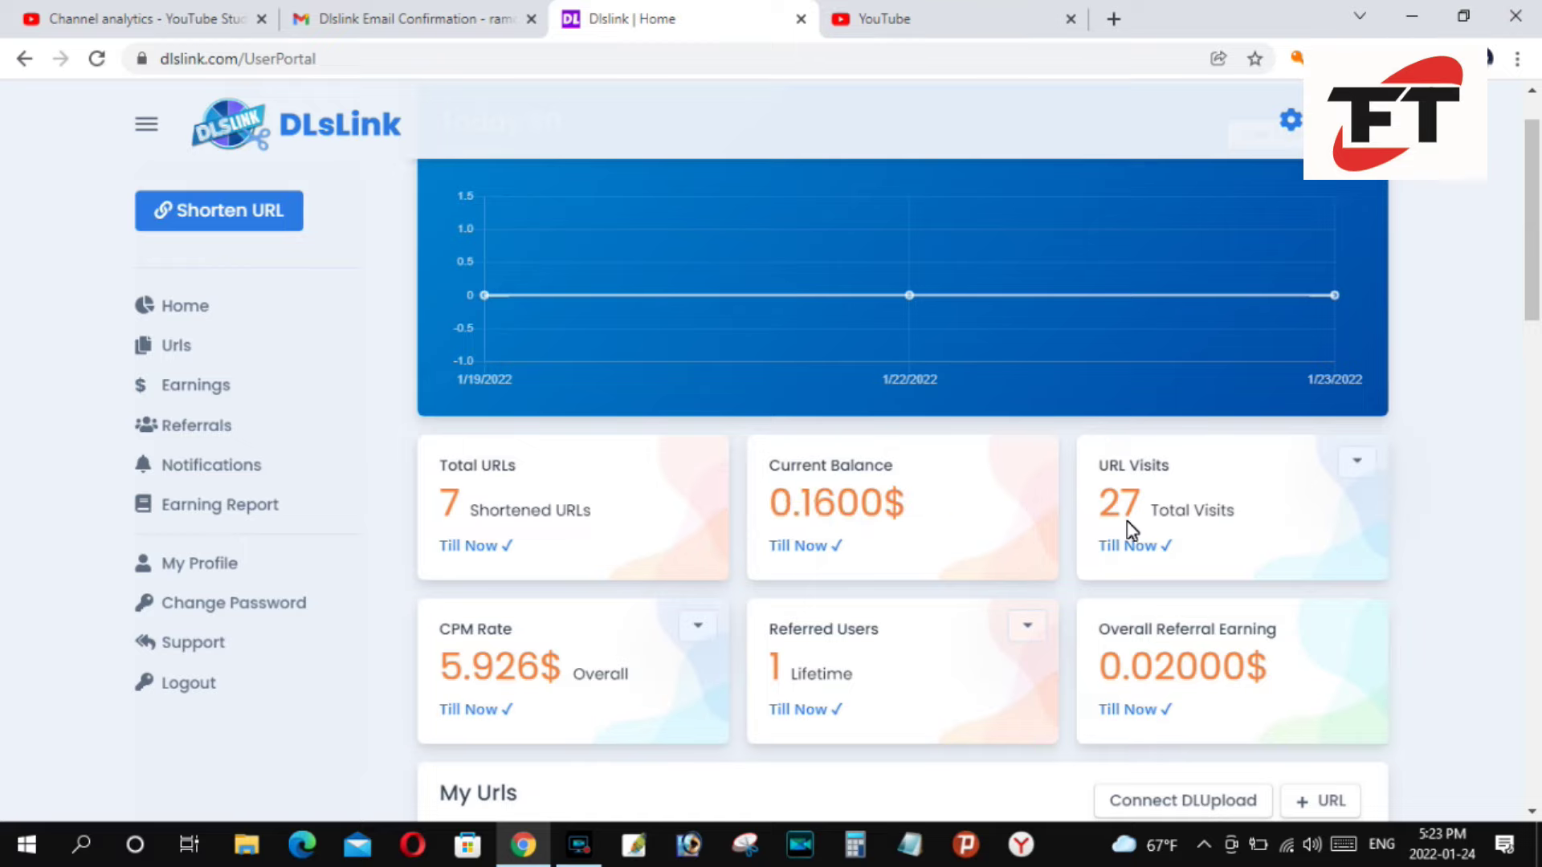
drag(1143, 499, 1109, 502)
double_click(447, 498)
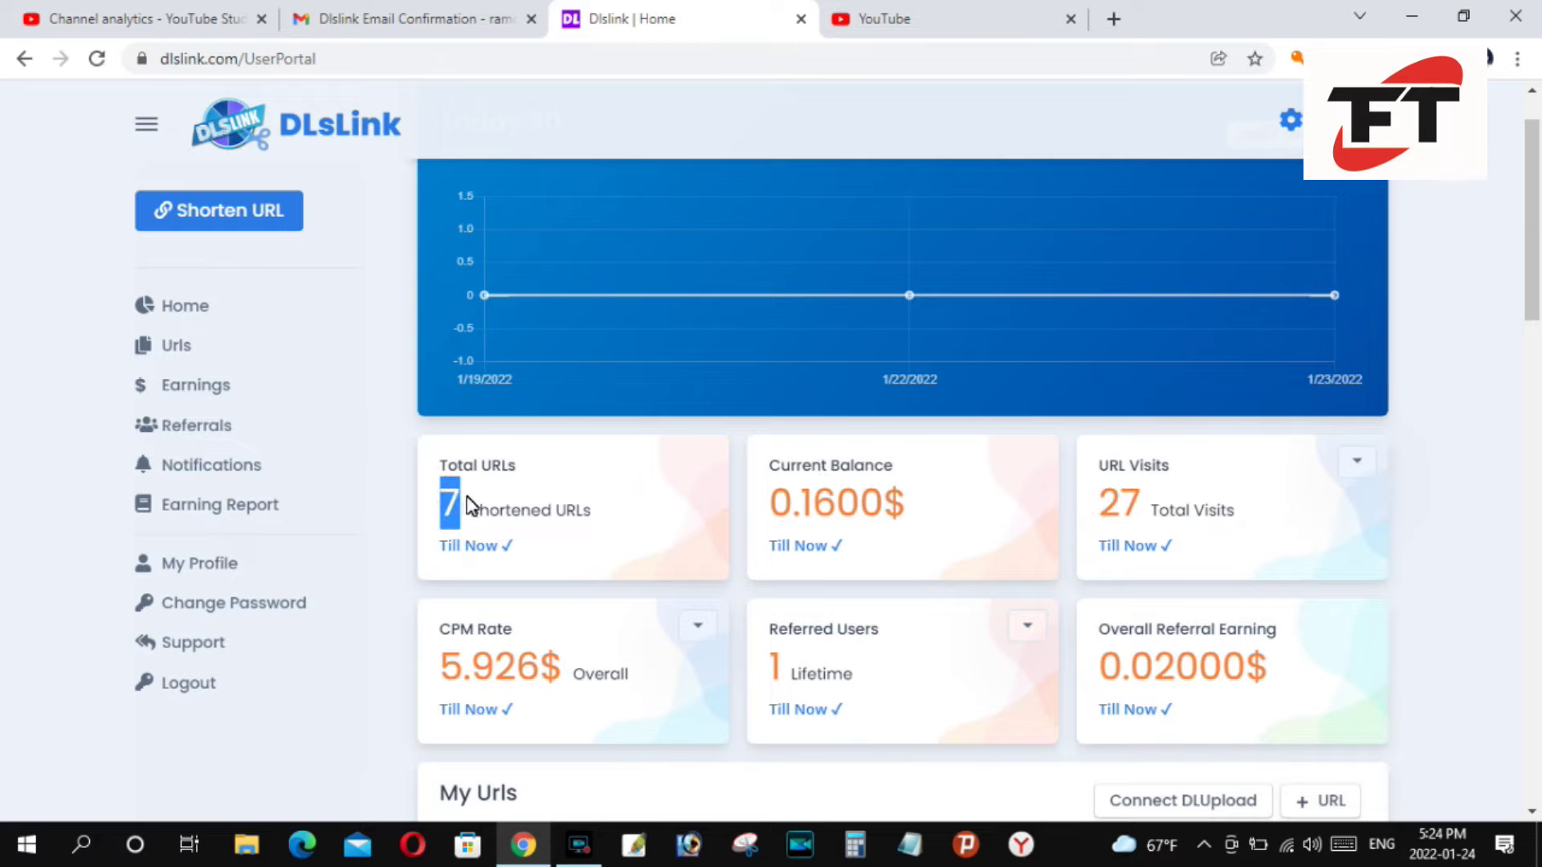